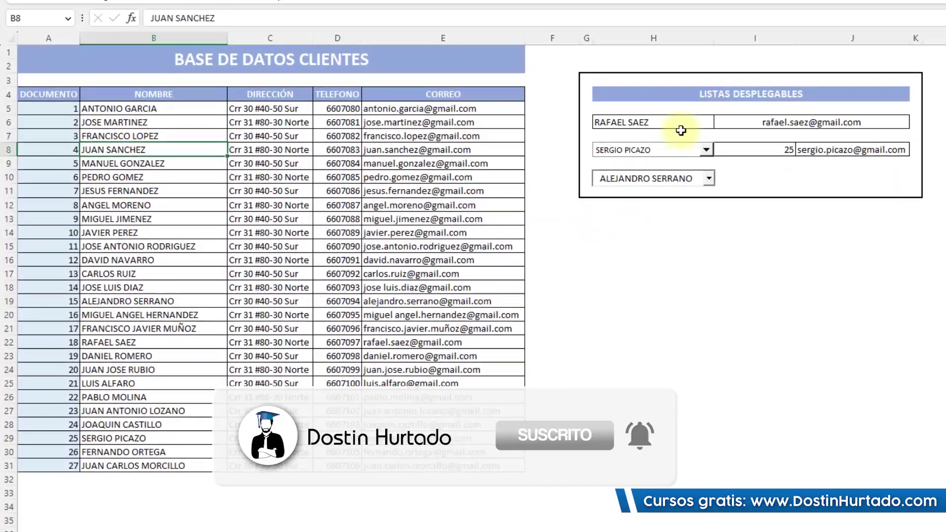
- Choose other client names in the H6 dropdown, the form-control combo box and the ActiveX combo box
left_click(493, 173)
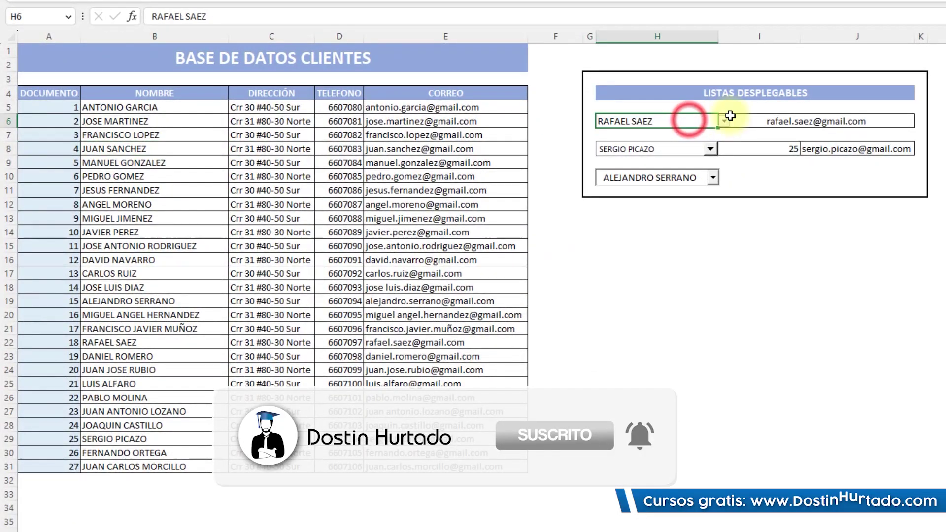
left_click(727, 123)
scroll(723, 155, "up", 4)
scroll(723, 155, "up", 2)
left_click(697, 148)
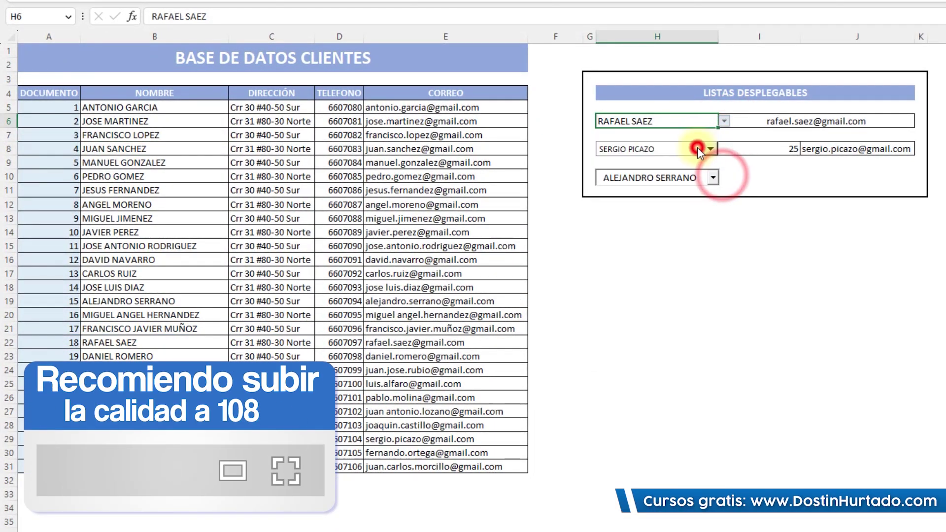
left_click(709, 149)
left_click(635, 200)
left_click(712, 178)
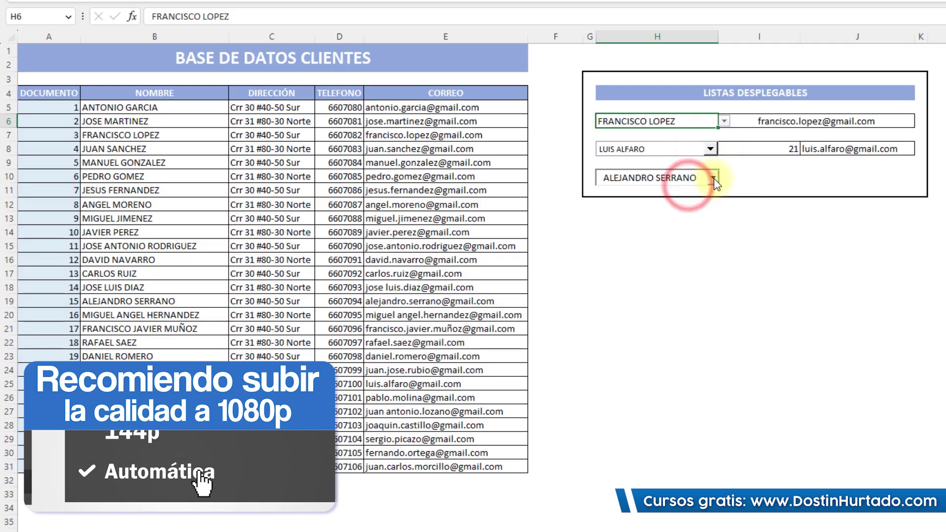
left_click(669, 244)
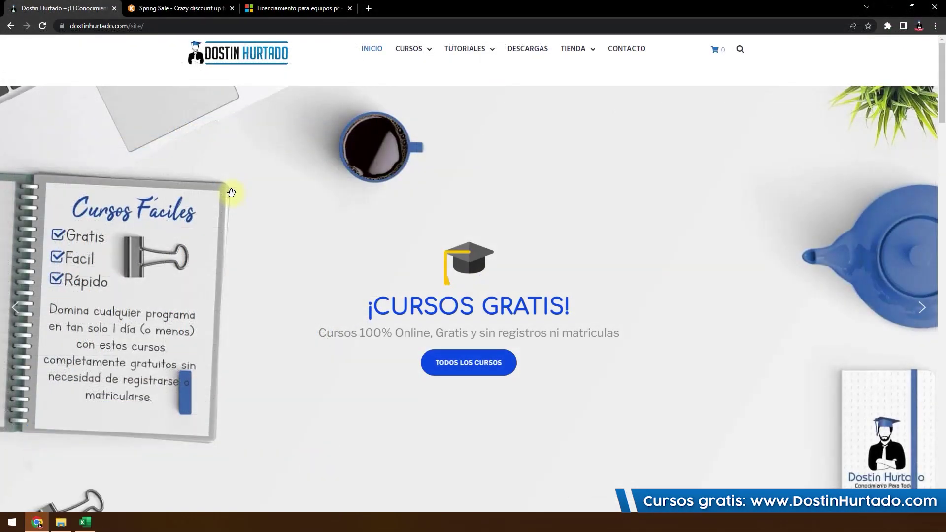
- Browse the software discounts on the Keysfan Spring Sale page
left_click(188, 8)
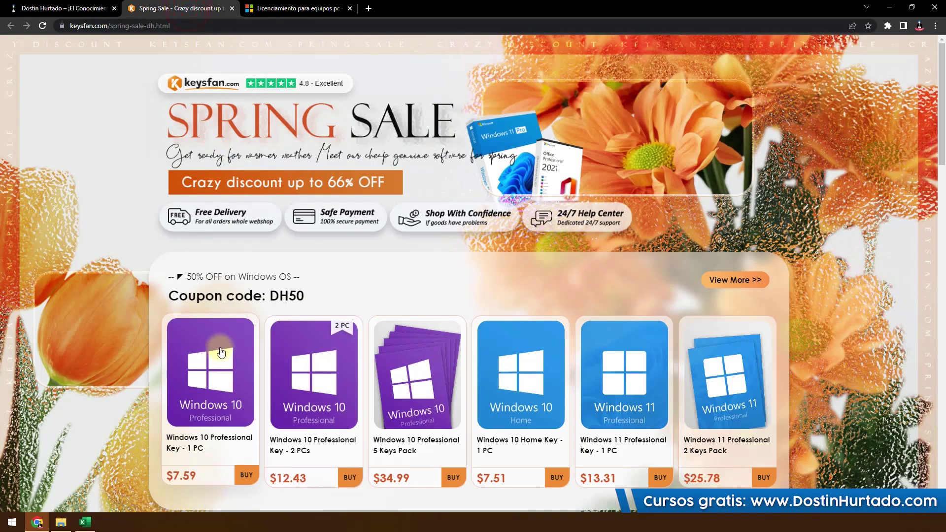
scroll(138, 315, "down", 2)
scroll(121, 479, "down", 3)
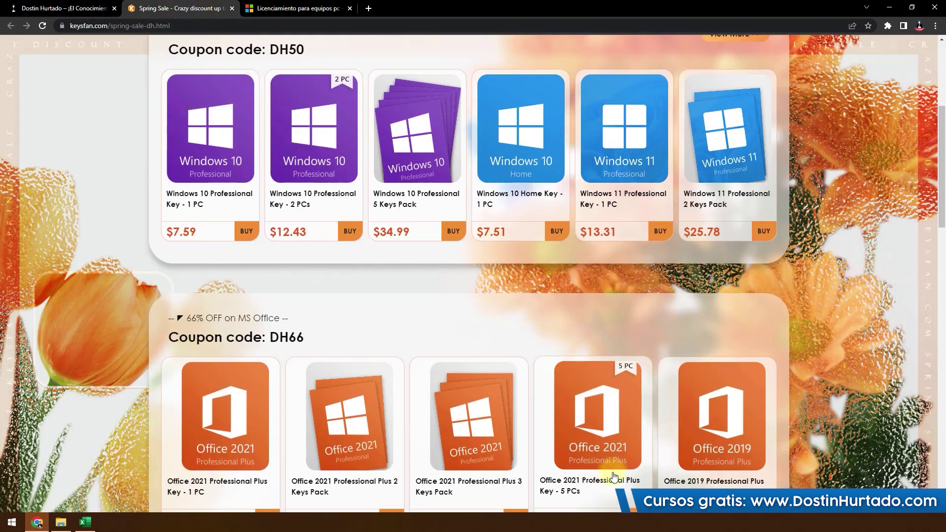
scroll(611, 473, "down", 1)
scroll(340, 414, "down", 1)
- Highlight part of the Office coupon code, then return to the Ejemplo.xlsx workbook
left_click_drag(387, 229, 361, 229)
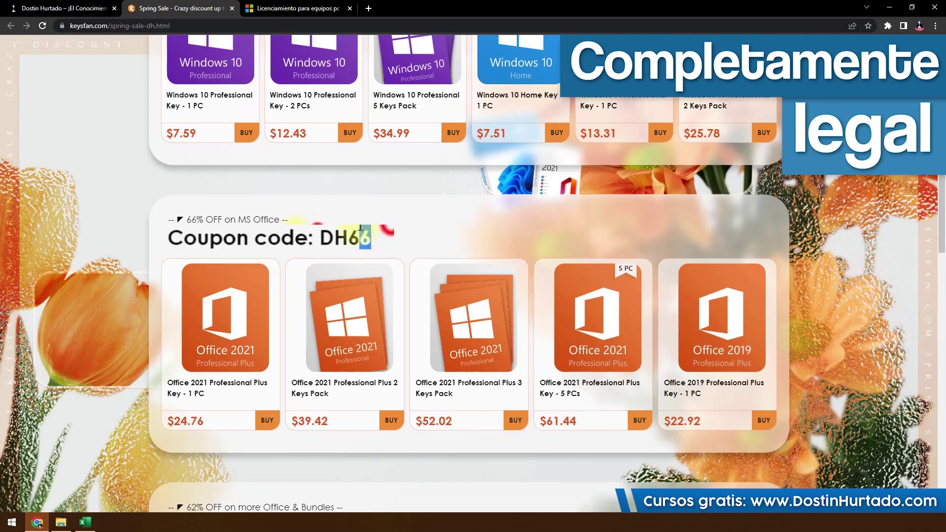
left_click(328, 239)
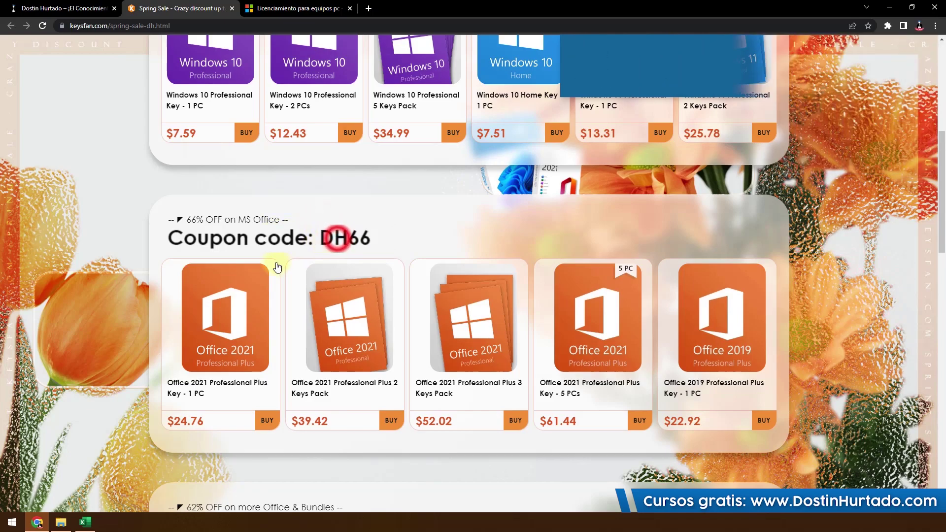
scroll(232, 302, "up", 3)
scroll(193, 248, "up", 4)
left_click(96, 523)
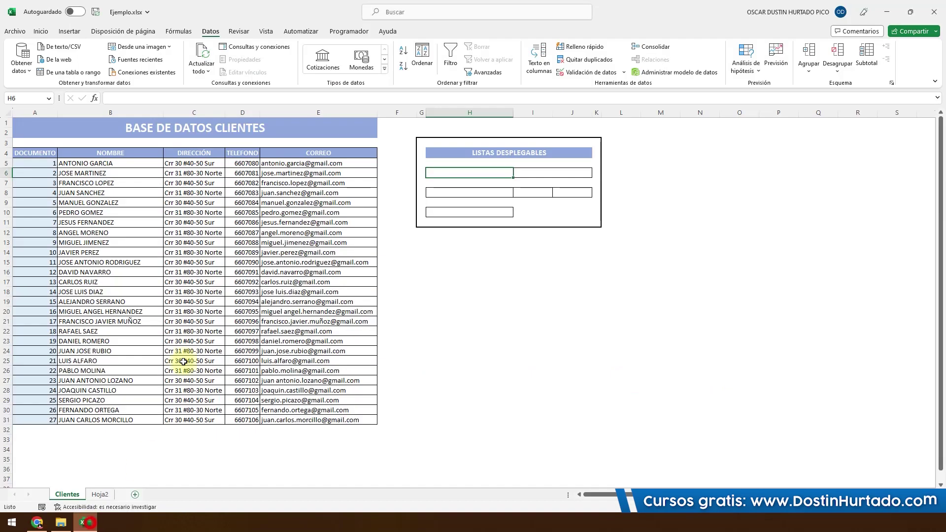
- Give H6 a Lista data validation whose Origen is the client names =$B$5:$B$31
left_click(461, 173)
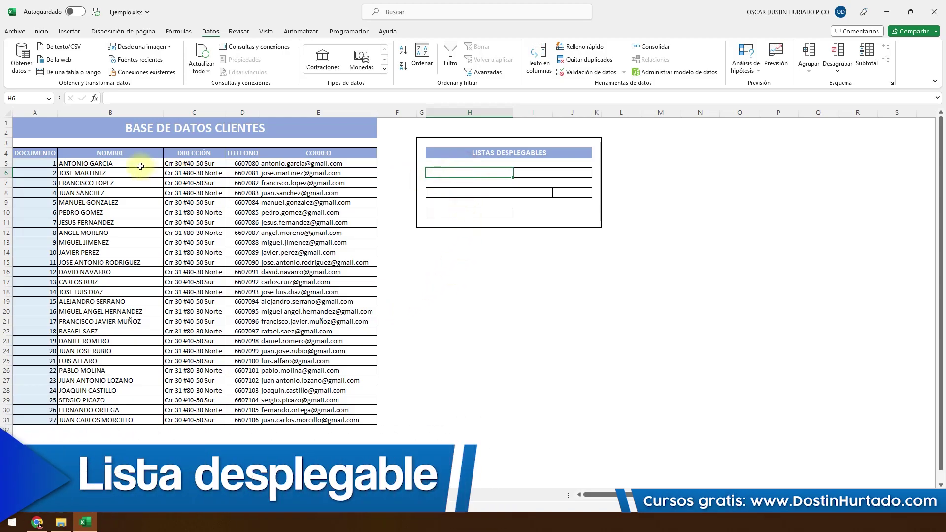
left_click_drag(140, 166, 126, 419)
left_click(465, 174)
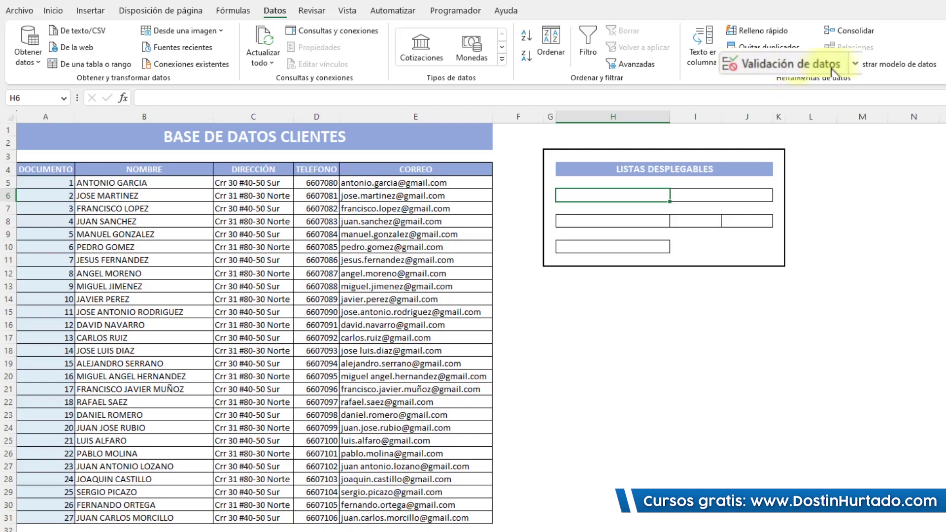
left_click(731, 65)
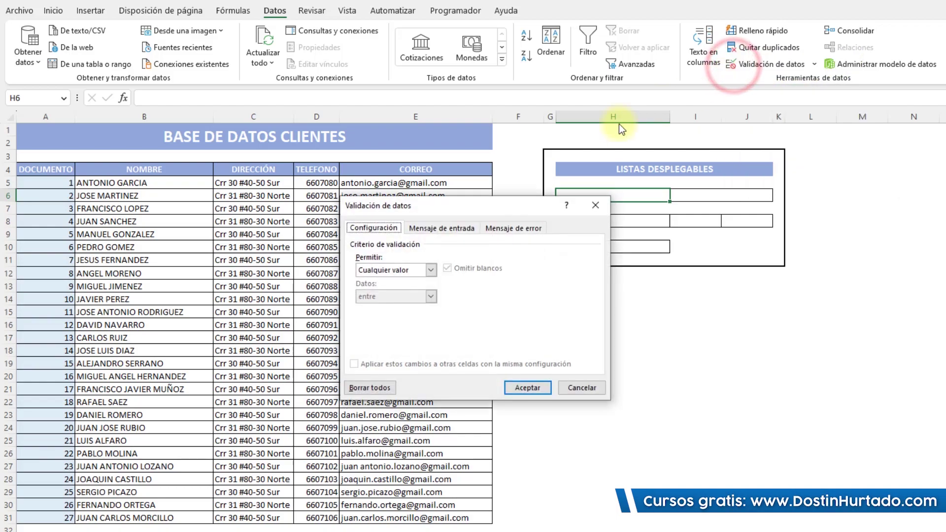
left_click_drag(468, 208, 594, 201)
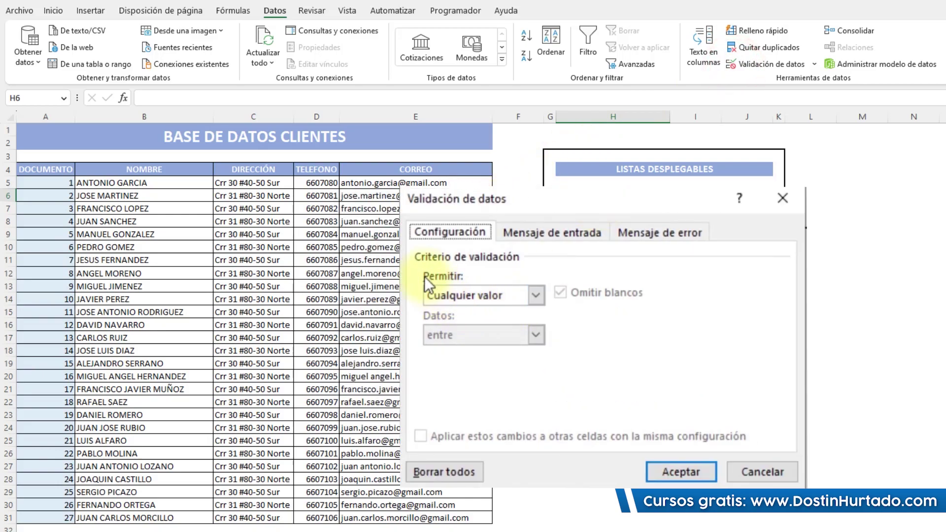
left_click(472, 294)
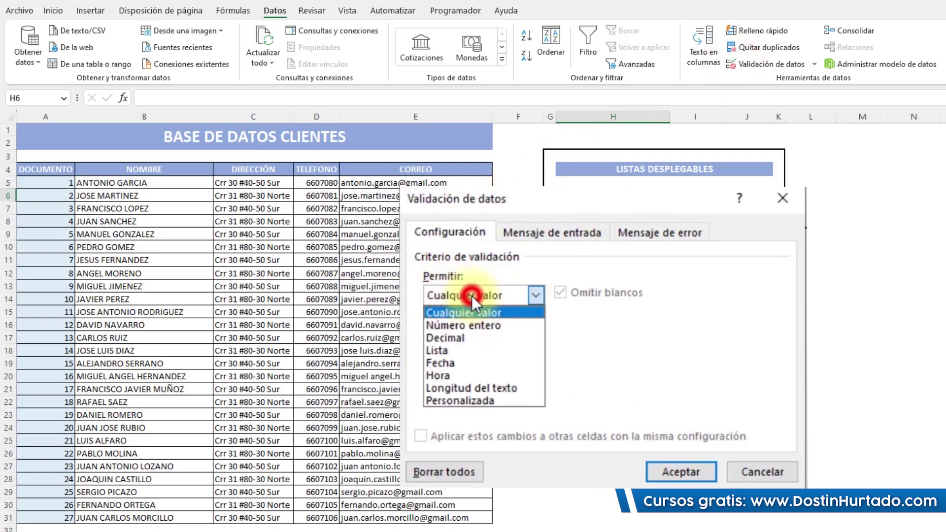
left_click(447, 350)
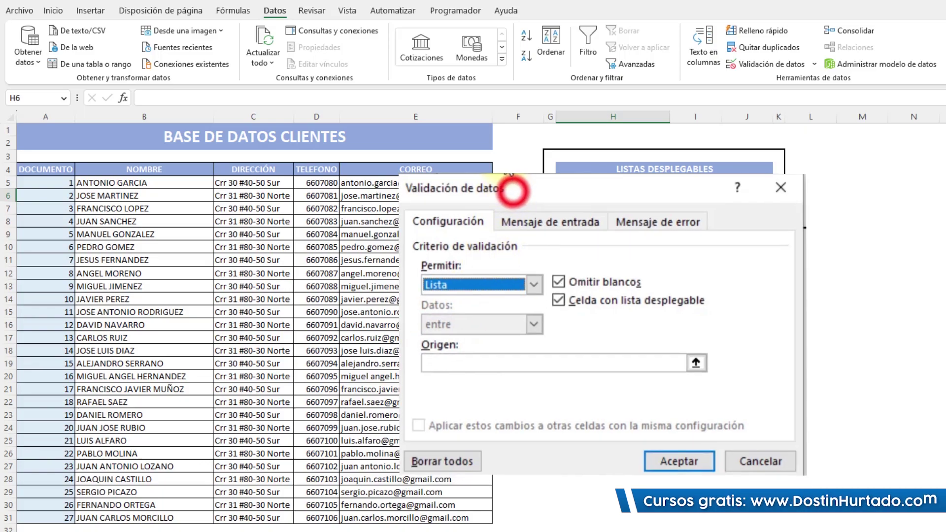
left_click_drag(510, 197, 498, 142)
left_click(444, 317)
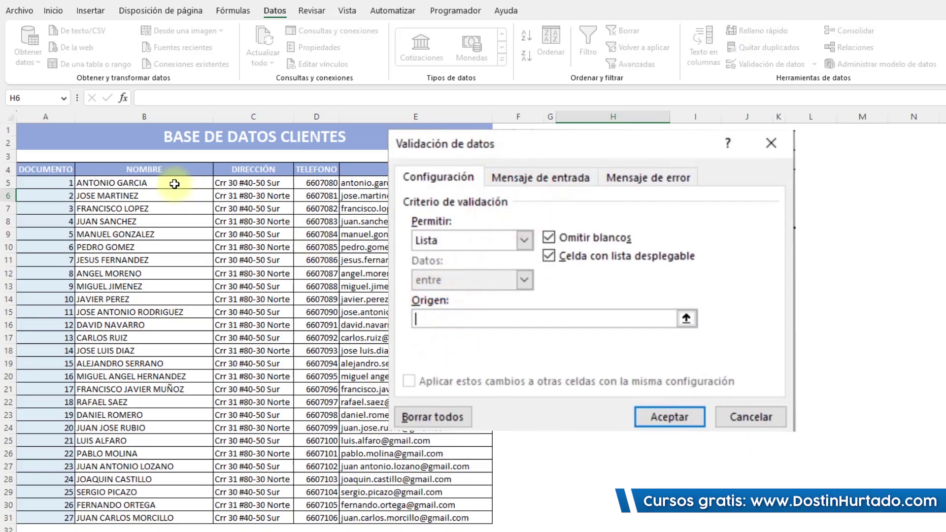
left_click_drag(175, 183, 187, 518)
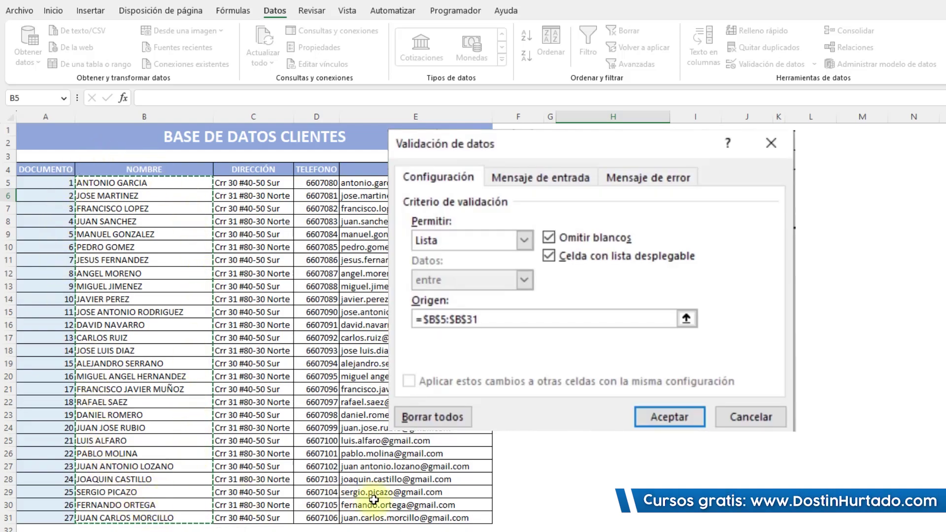
left_click(655, 418)
- Open H6's new client dropdown without choosing, then inspect the cell in edit mode
left_click(701, 205)
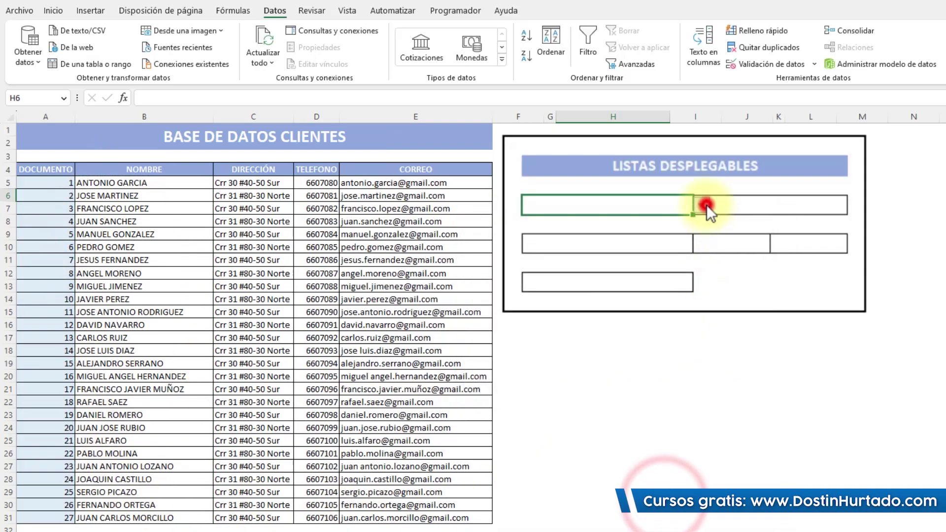
mouse_move(702, 239)
left_mouse_down()
mouse_move(691, 286)
mouse_move(696, 234)
left_mouse_up()
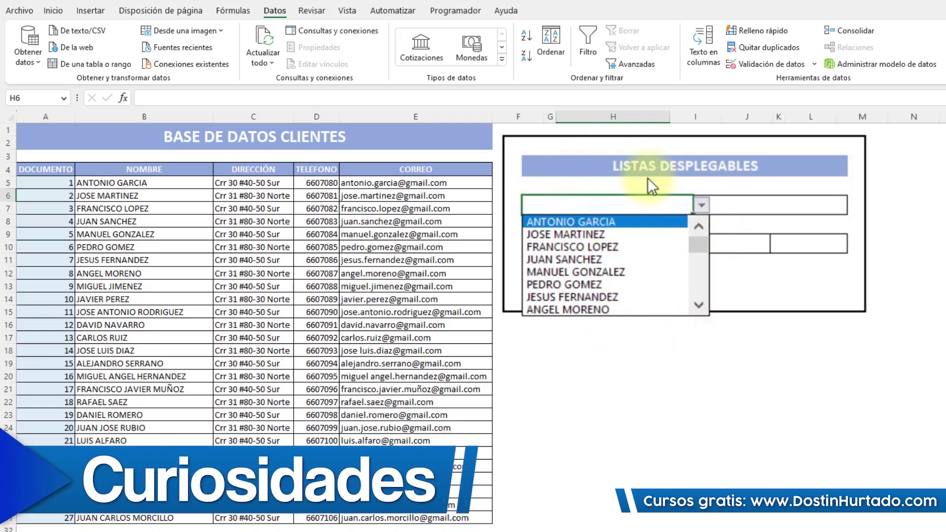
left_click(634, 444)
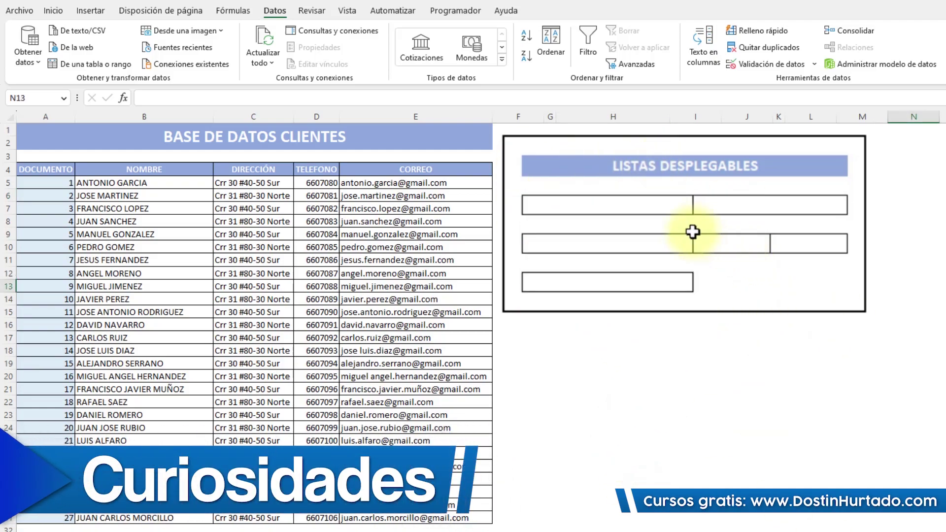
left_click(673, 212)
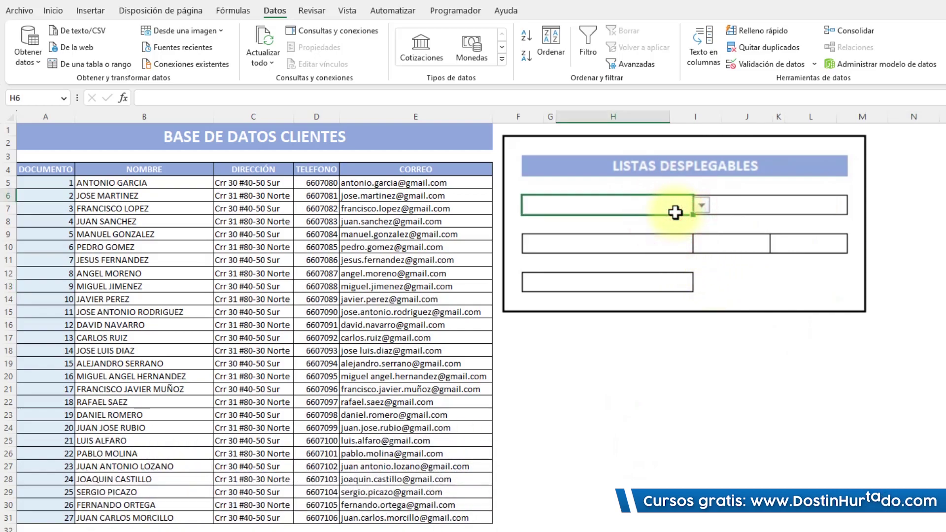
double_click(674, 212)
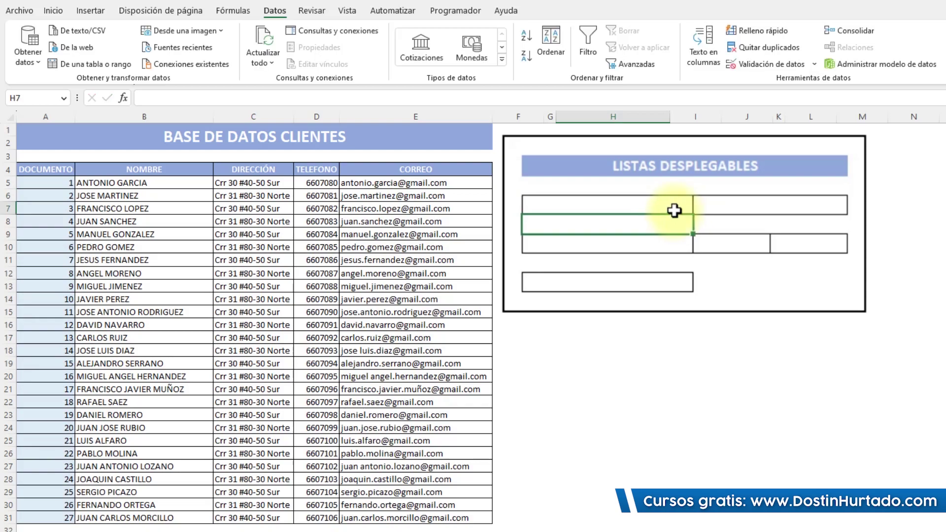
left_click(672, 210)
left_click(701, 205)
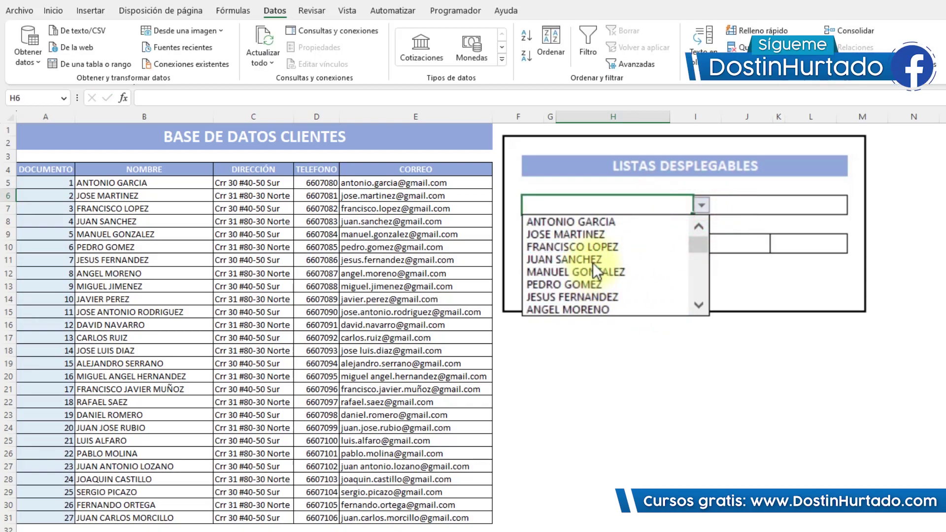
left_click(600, 245)
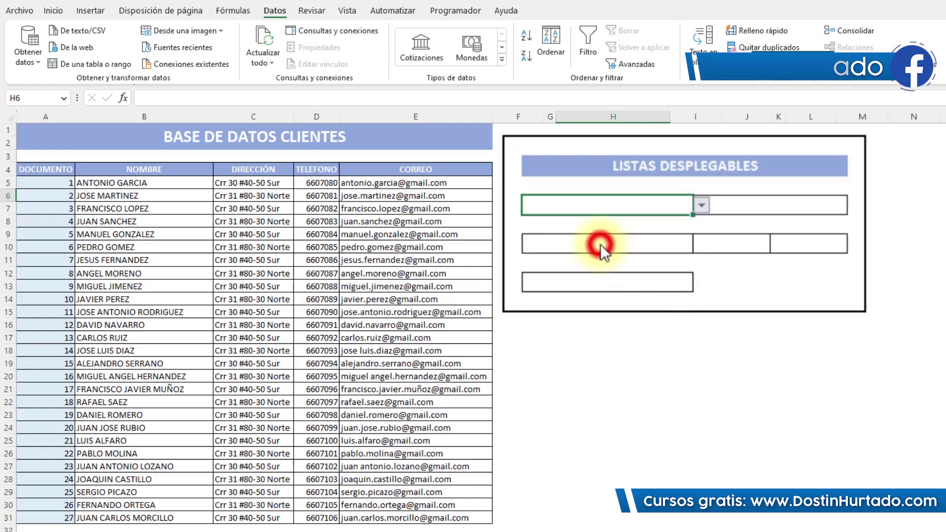
double_click(640, 198)
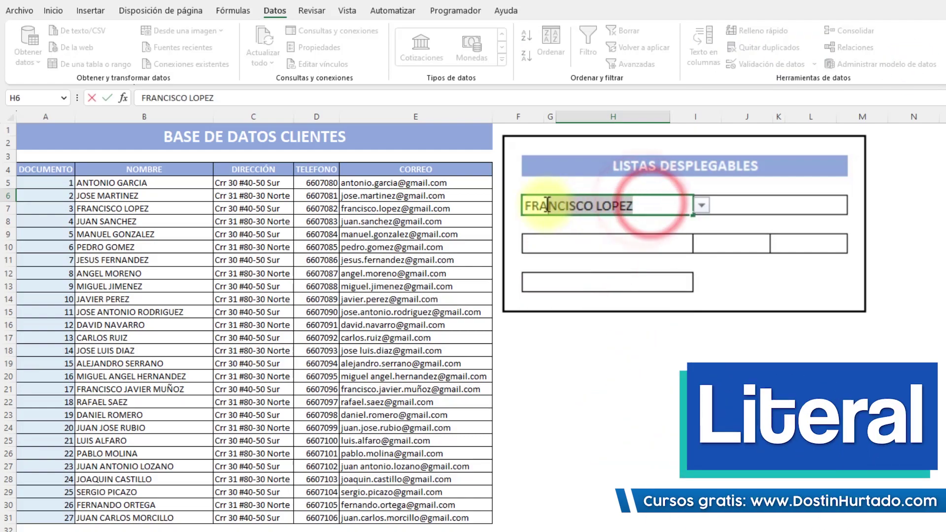
left_click_drag(635, 205, 527, 204)
left_click(569, 204)
left_click_drag(660, 205, 571, 206)
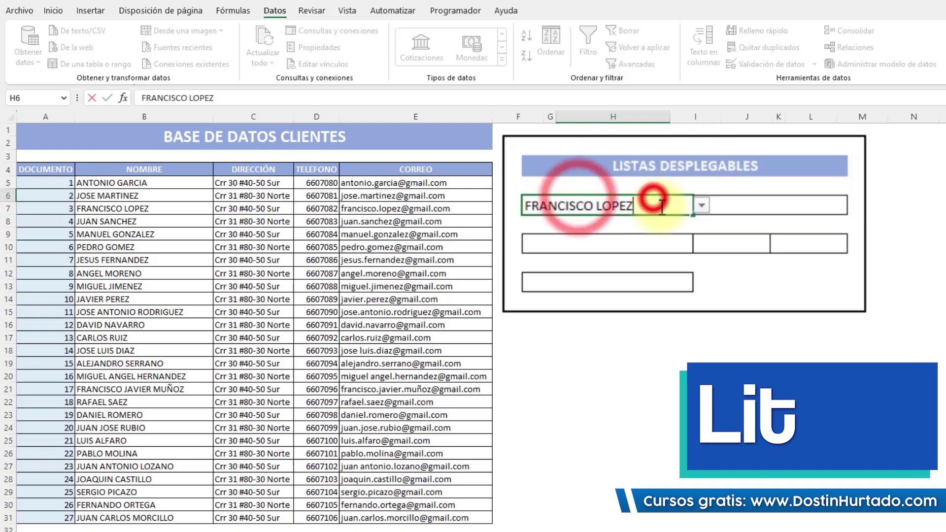
left_click(545, 226)
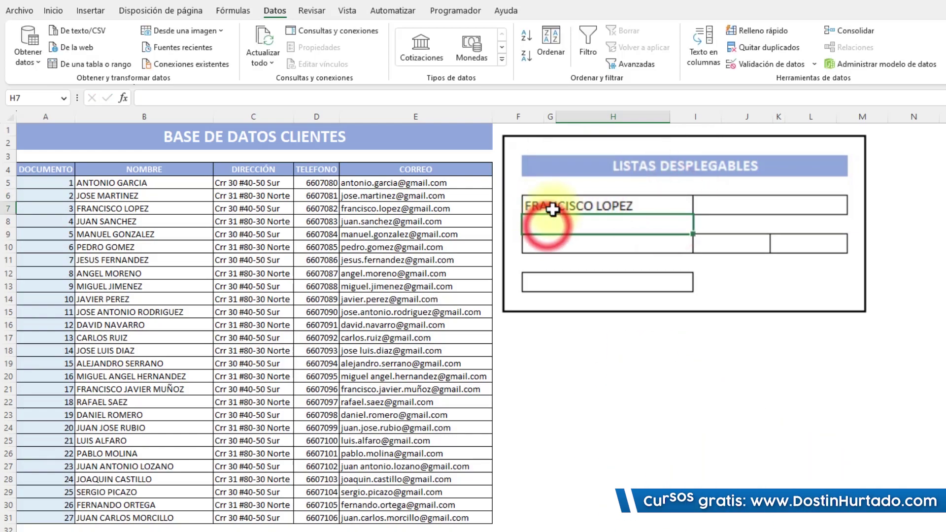
- Look over the CORREO e-mail column down to row 31, then select cell I6
left_click(744, 205)
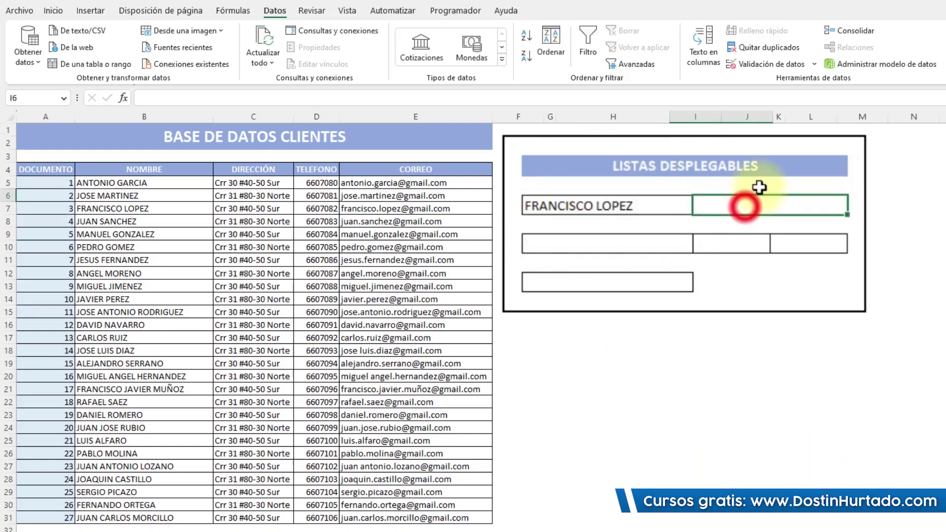
left_click(424, 180)
left_click_drag(423, 181, 424, 518)
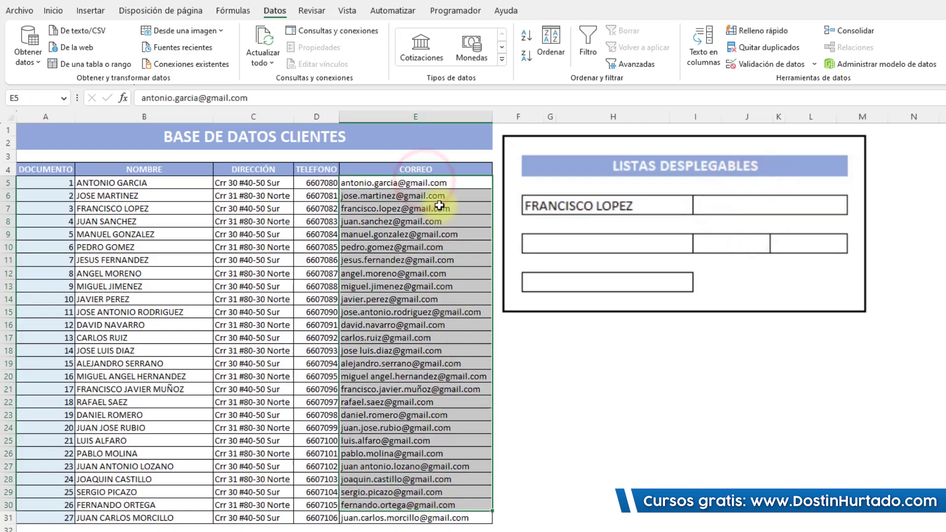
left_click(440, 204)
left_click(744, 215)
left_click(750, 206)
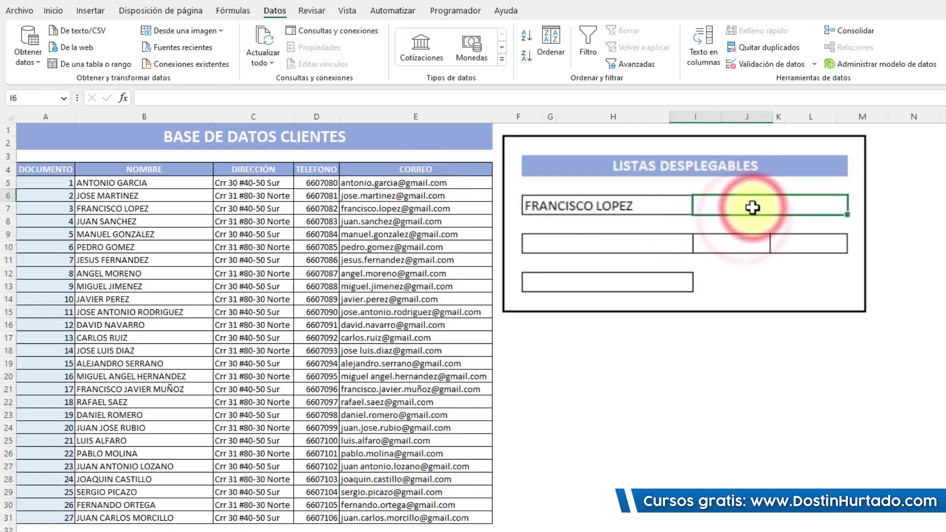
- Enter =BUSCARV(H6;B5:E31;4;0) in I6 to look up the chosen client's e-mail
type("=buscar")
key("Down")
key("Down")
key("Tab")
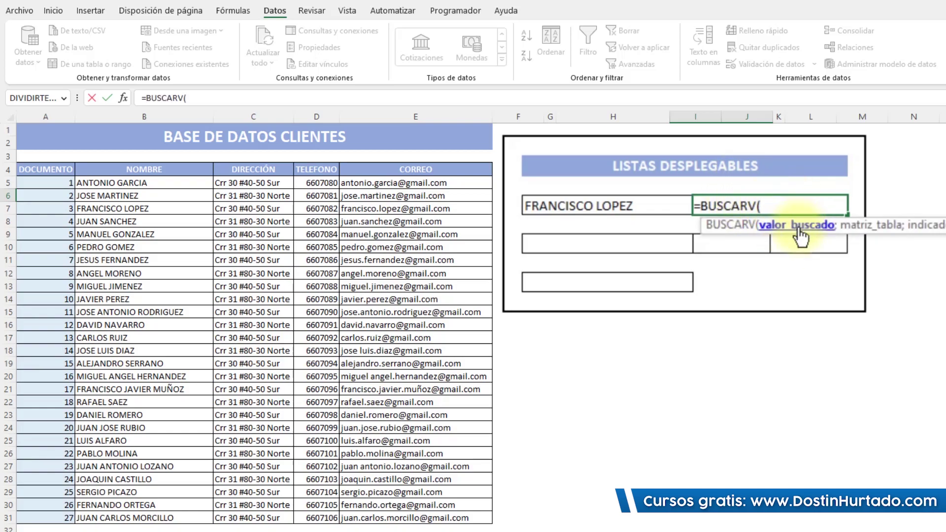
left_click(585, 205)
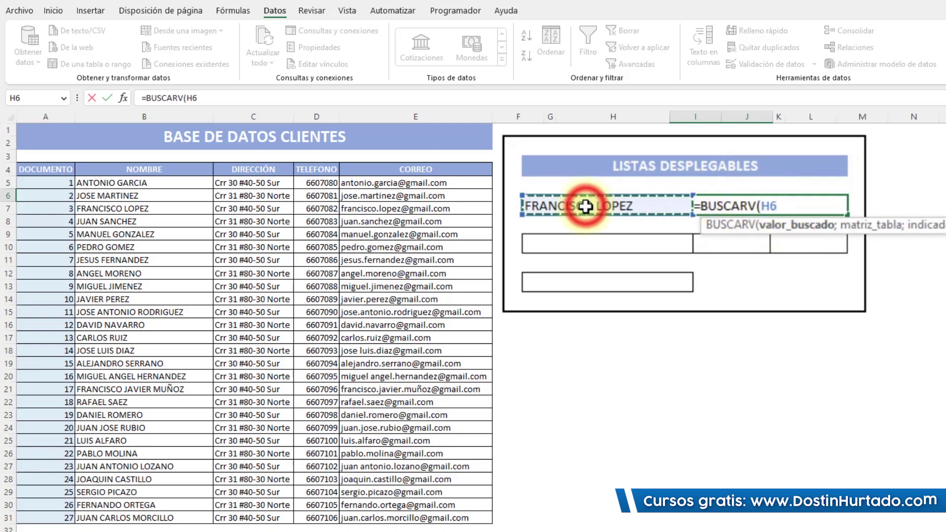
type(";")
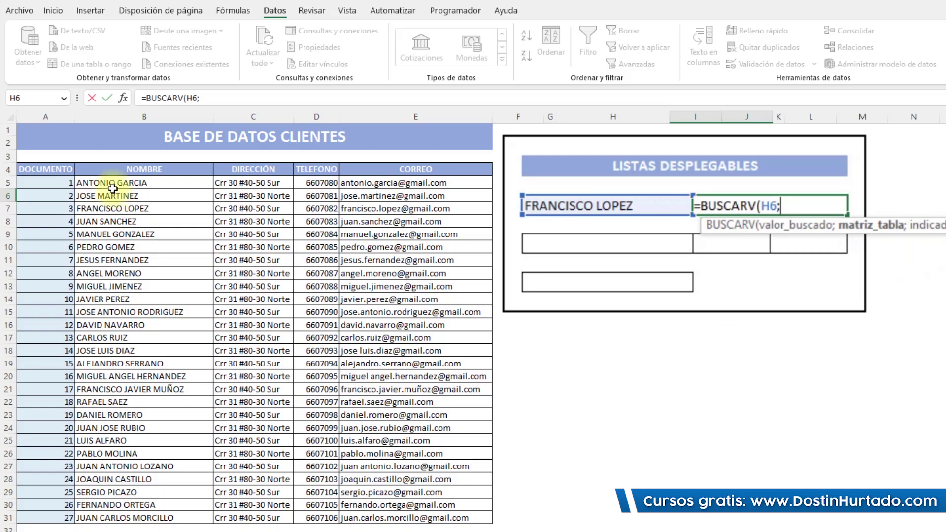
left_click_drag(114, 184, 458, 518)
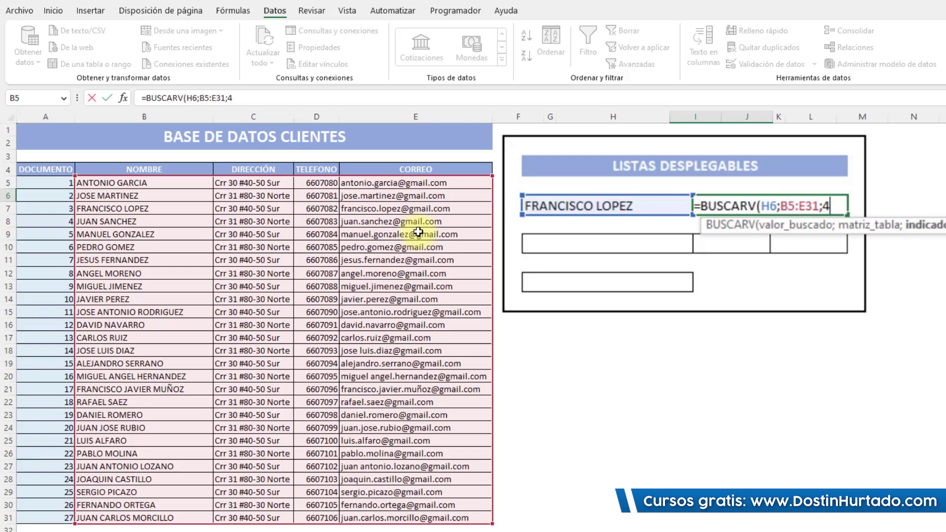
type(";0")
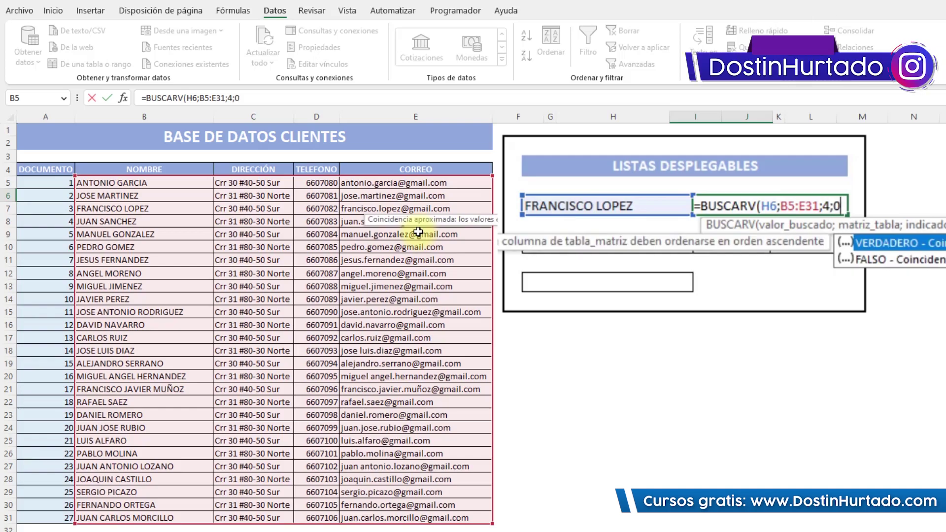
type(")")
key("Return")
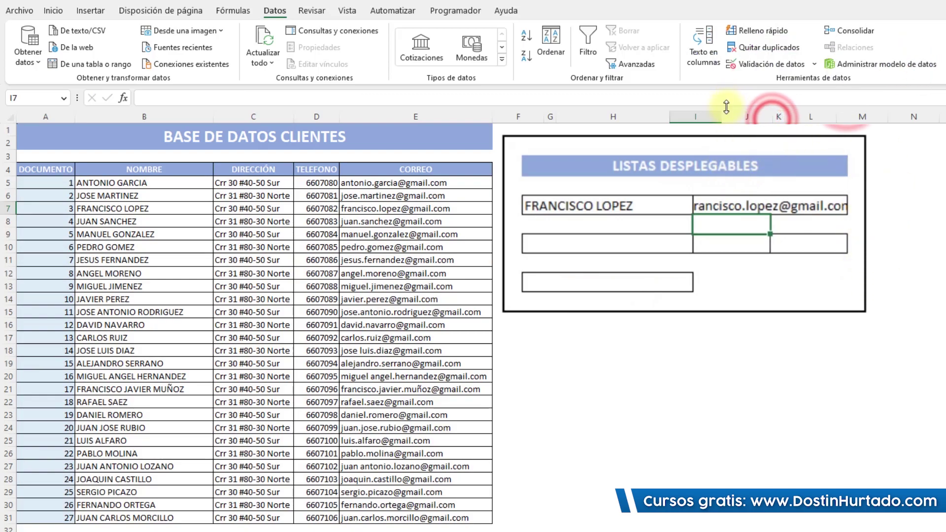
left_click_drag(720, 114, 757, 115)
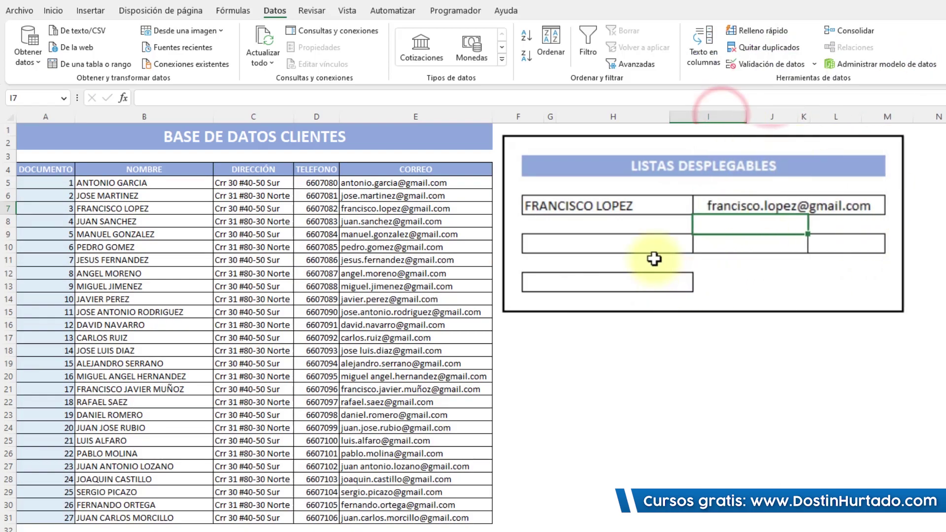
left_click(657, 209)
left_click(700, 209)
left_click(598, 309)
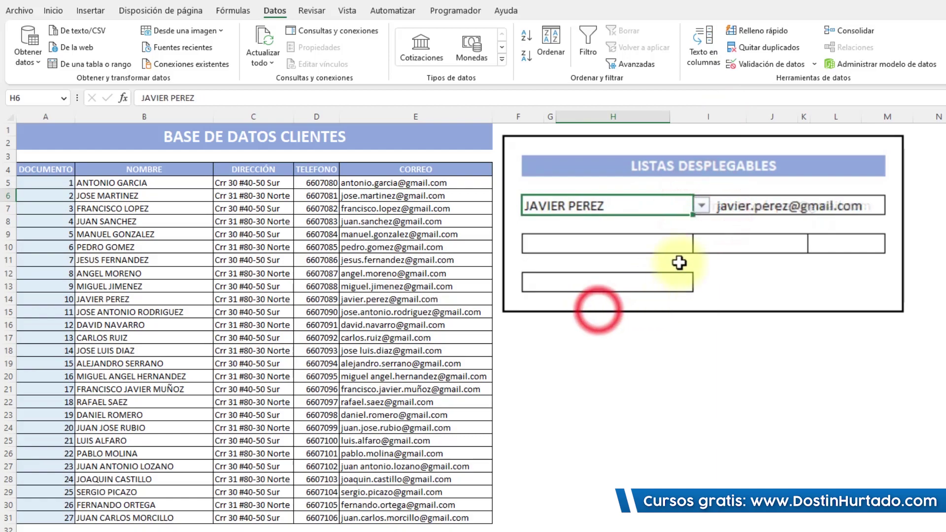
left_click(833, 349)
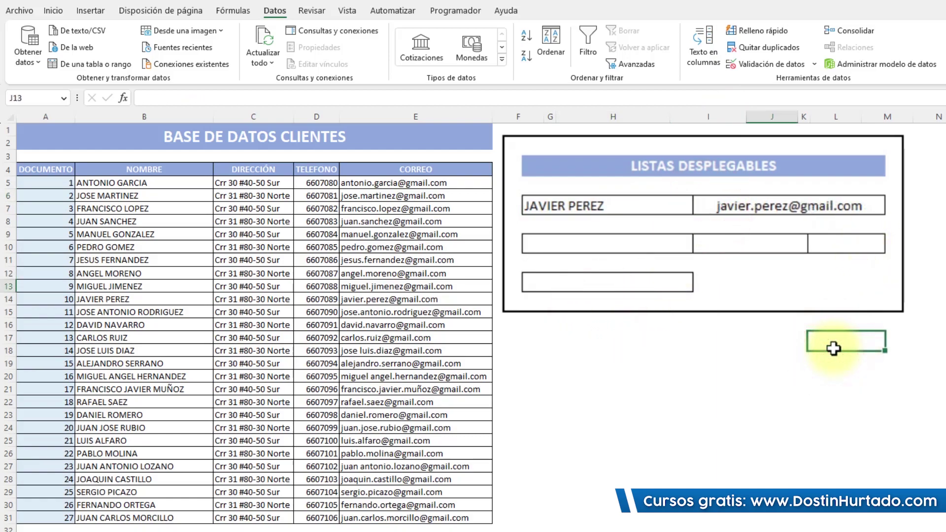
left_click(639, 242)
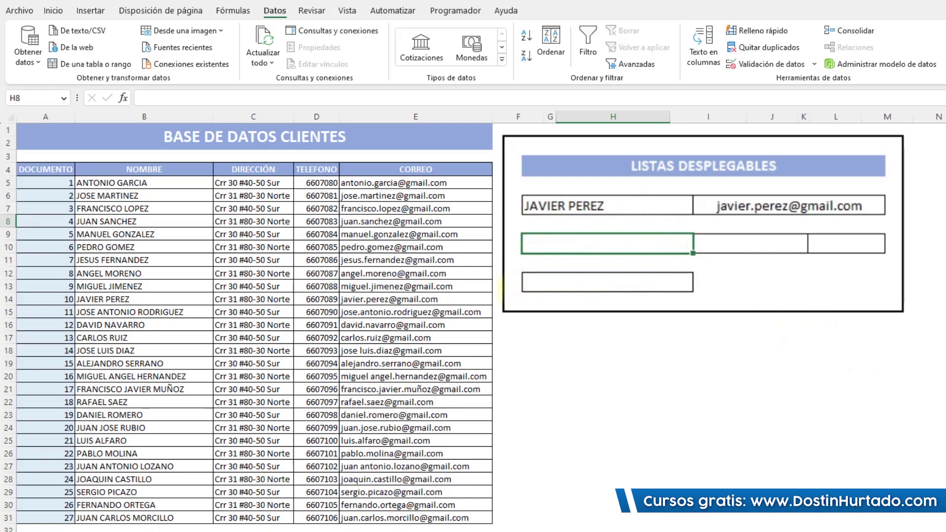
- Confirm Programador is checked in Options > Customize Ribbon, then show the Programador tab
left_click(445, 11)
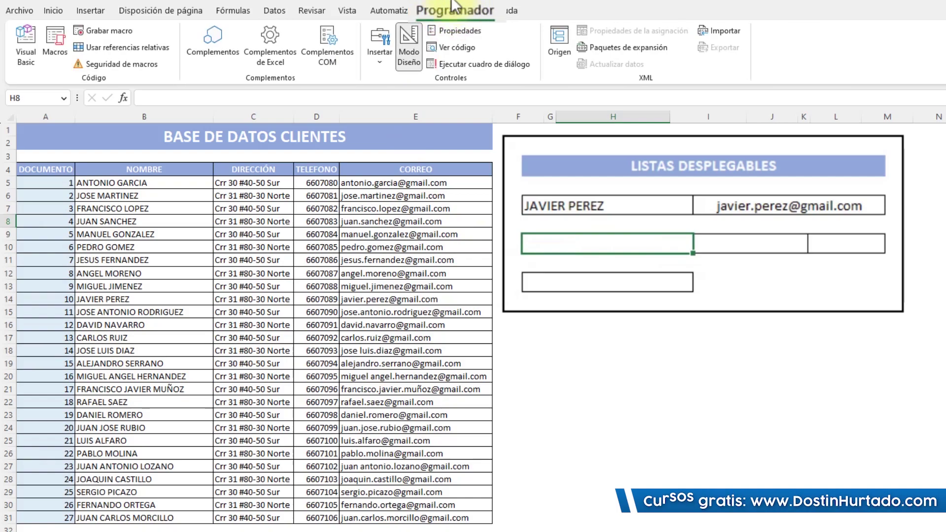
right_click(403, 15)
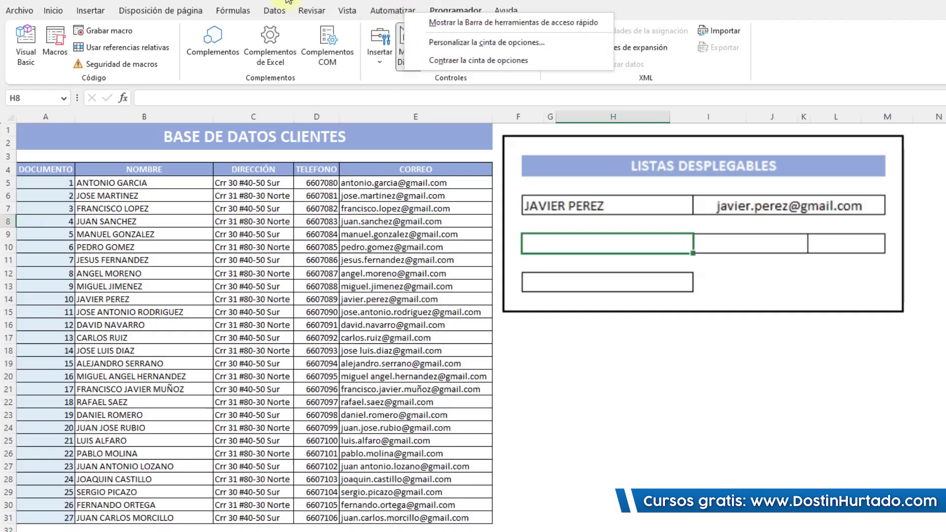
left_click(20, 10)
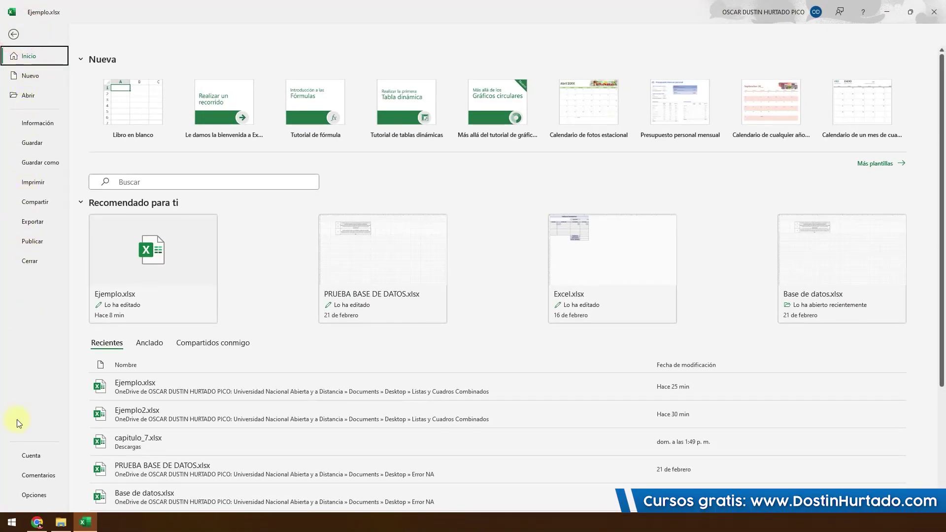
left_click(16, 487)
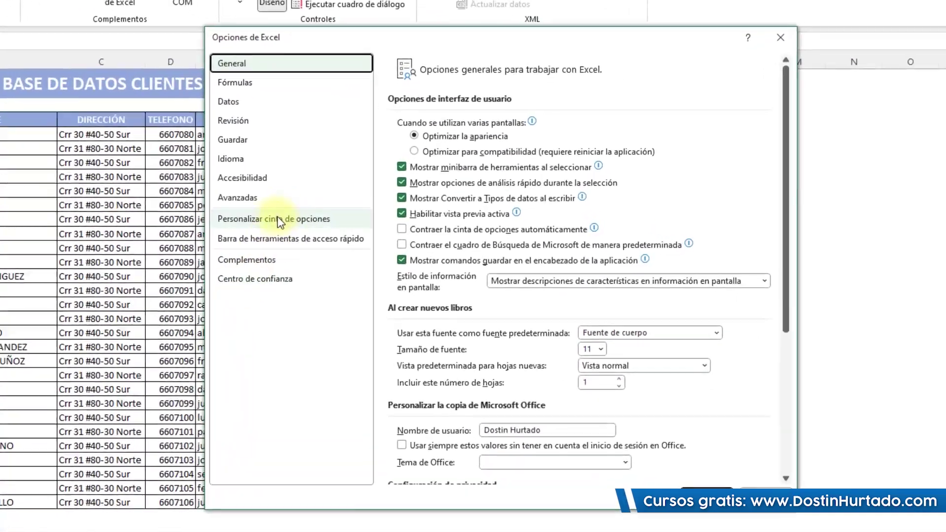
left_click(295, 221)
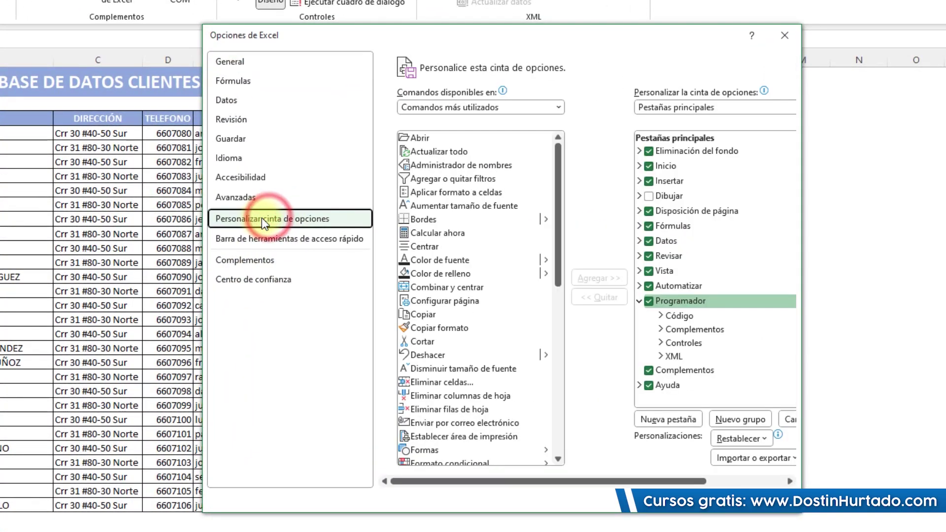
left_click(650, 301)
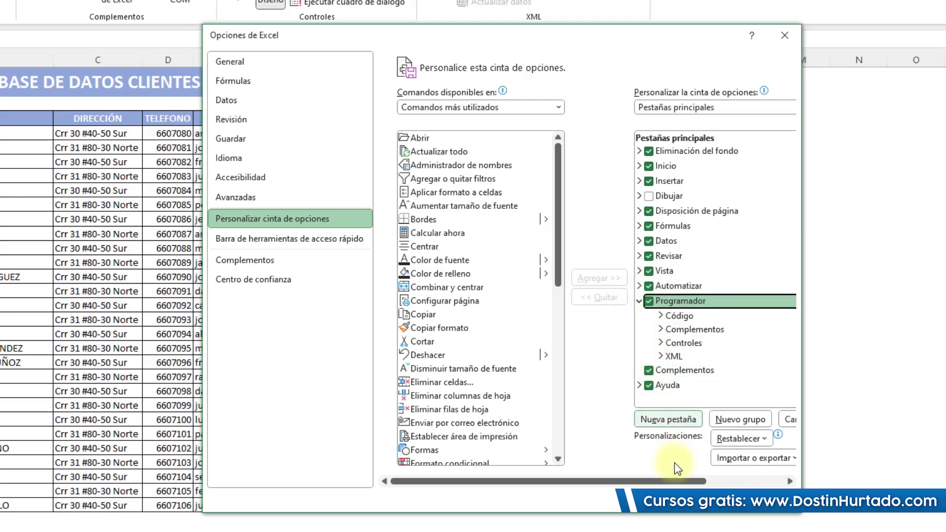
left_click(762, 507)
left_click(463, 12)
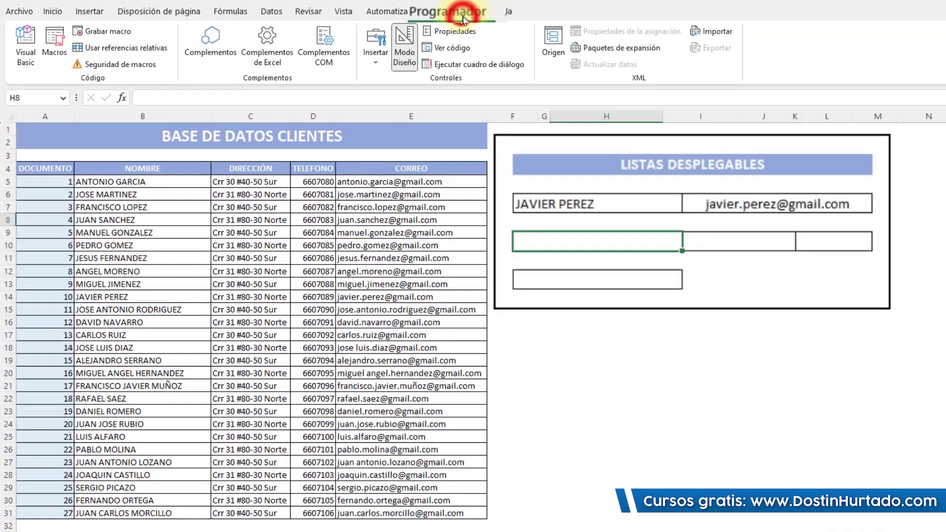
- Draw a Form Controls combo box over H9 inside the LISTAS DESPLEGABLES box
left_click(377, 63)
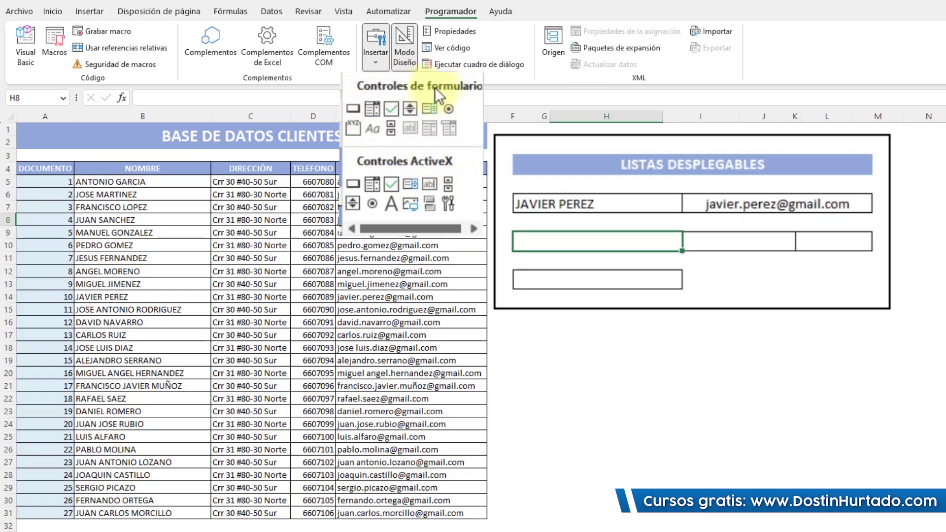
left_click(373, 110)
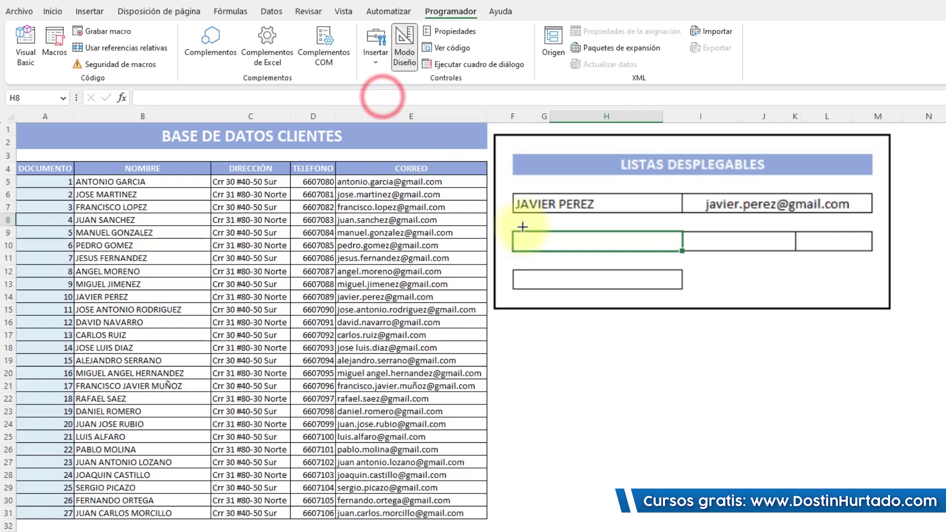
left_click_drag(512, 232, 681, 252)
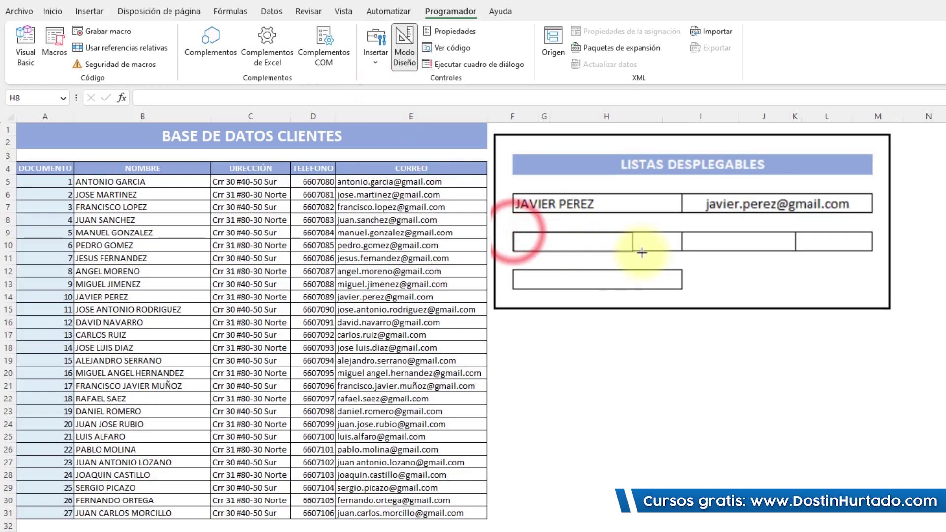
left_click(598, 376)
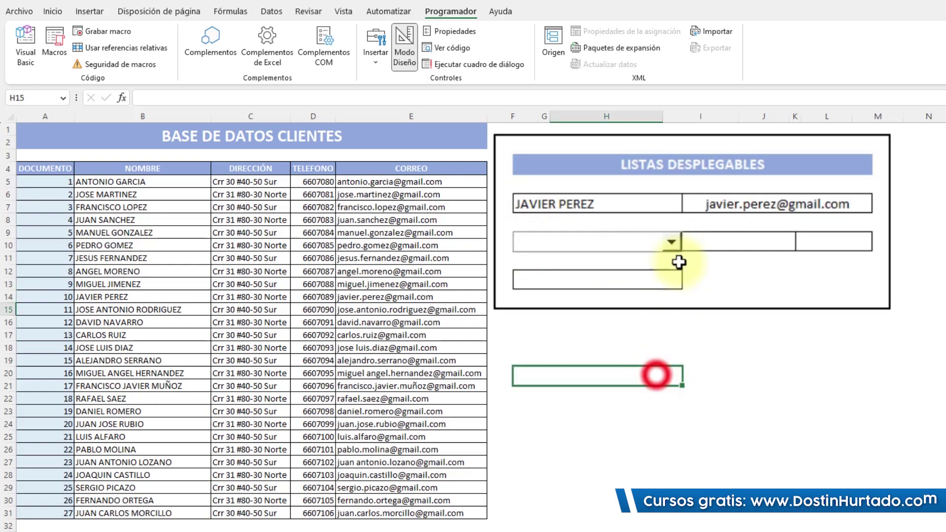
left_click(674, 245)
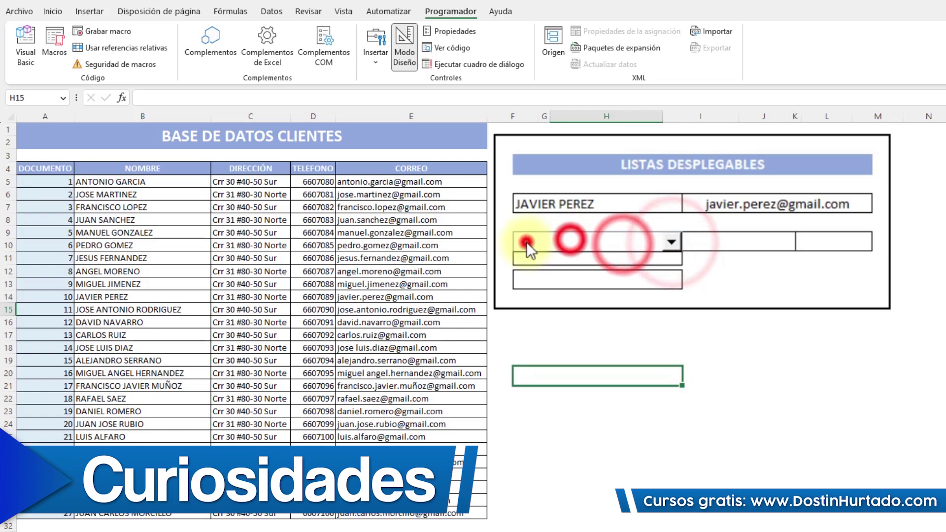
left_click(616, 247)
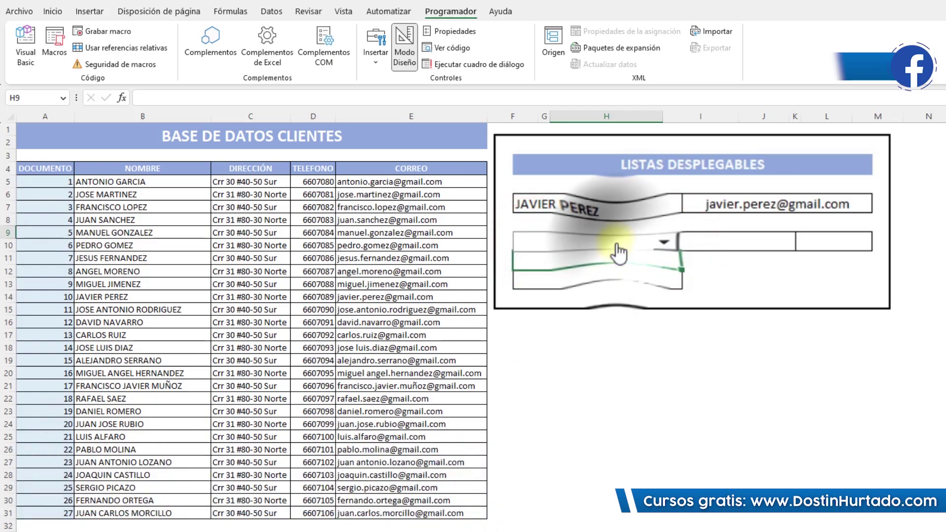
- Set the combo box's input range to $B$5:$B$31, cell link to $I$8 and drop-down lines to 10
right_click(617, 244)
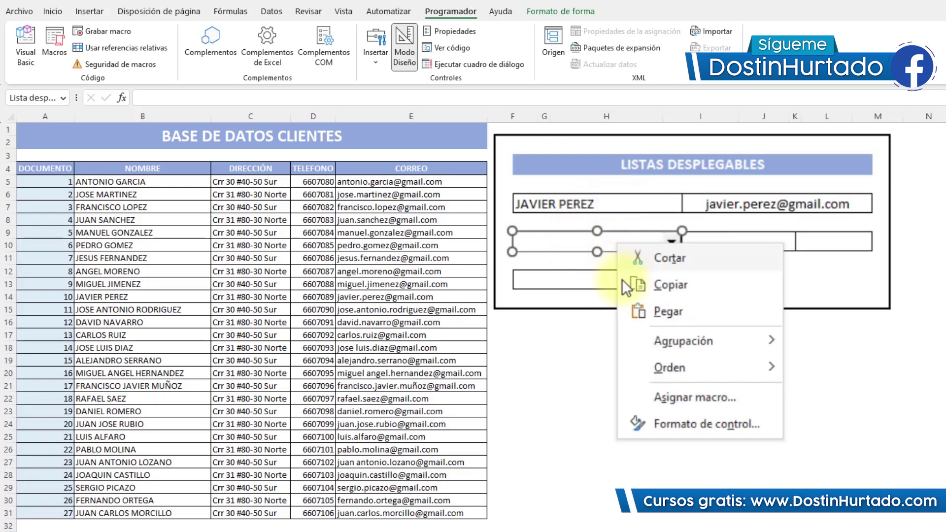
left_click(676, 423)
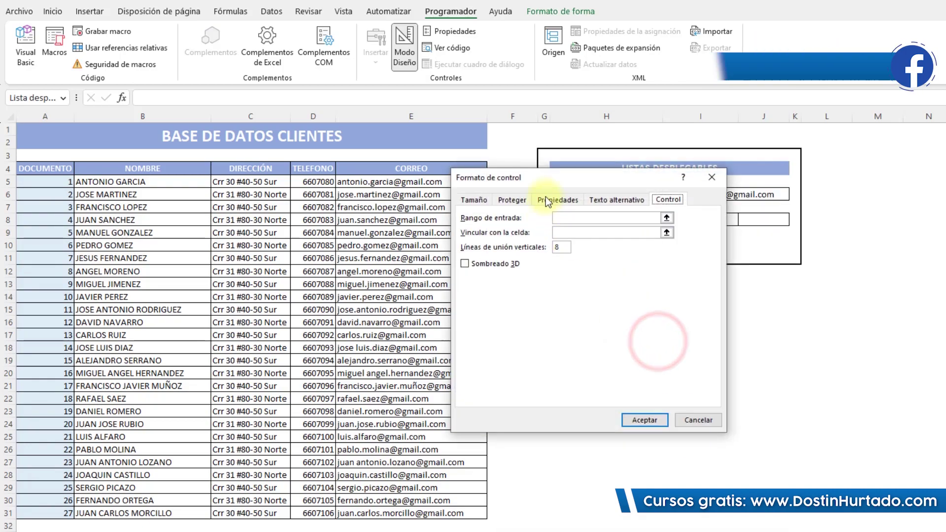
left_click_drag(545, 193, 446, 183)
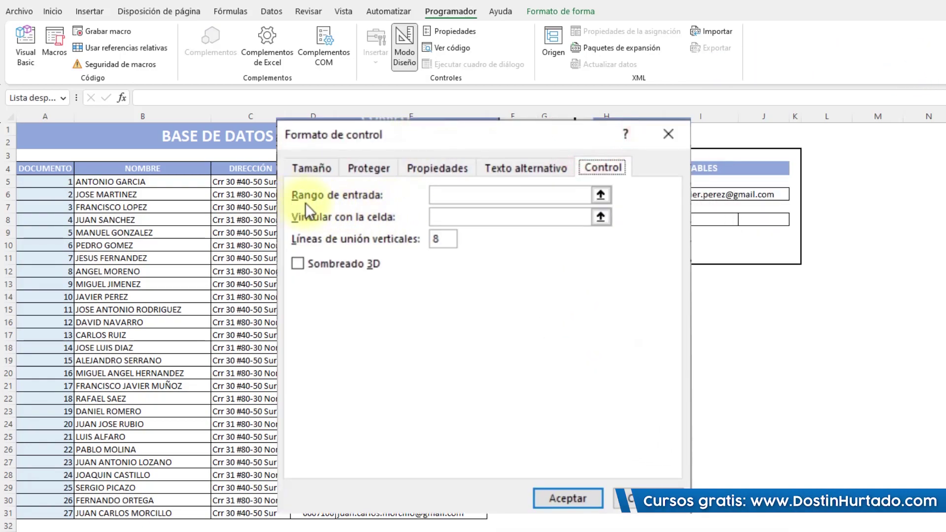
left_click(469, 196)
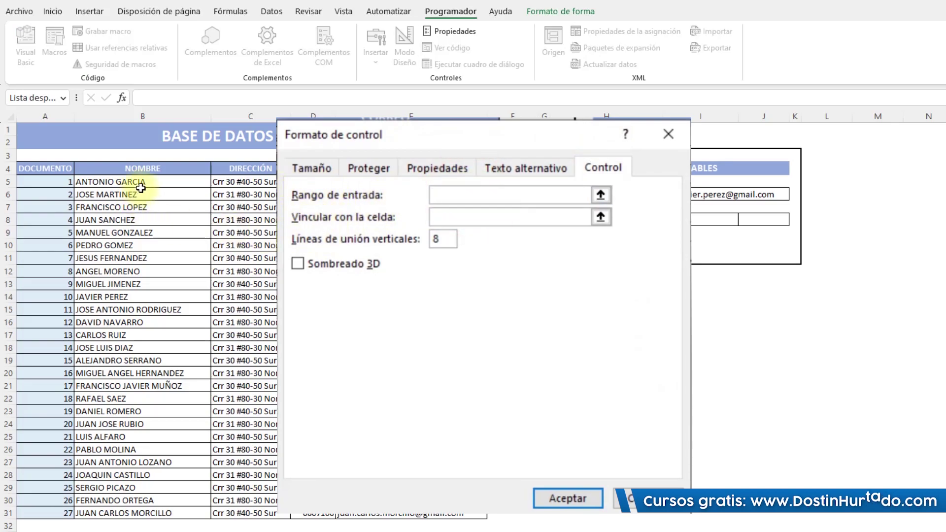
left_click_drag(145, 182, 168, 514)
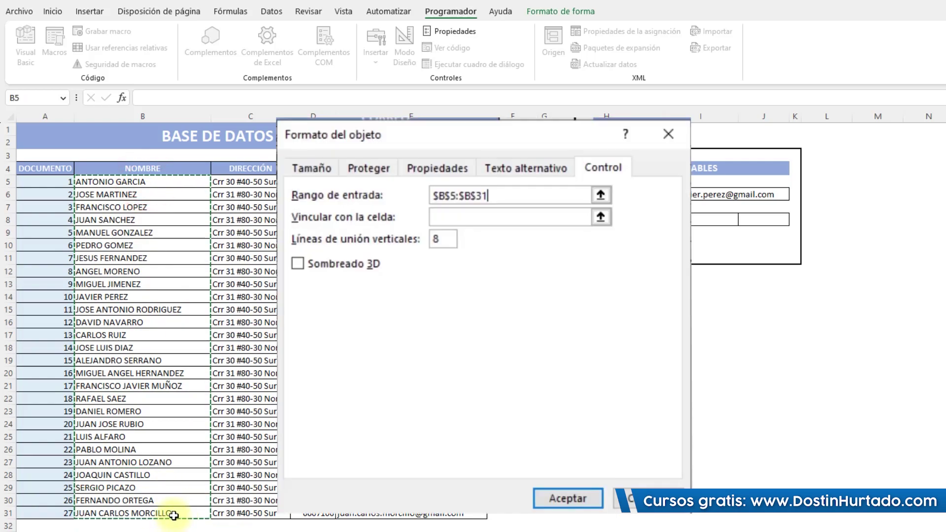
left_click(436, 217)
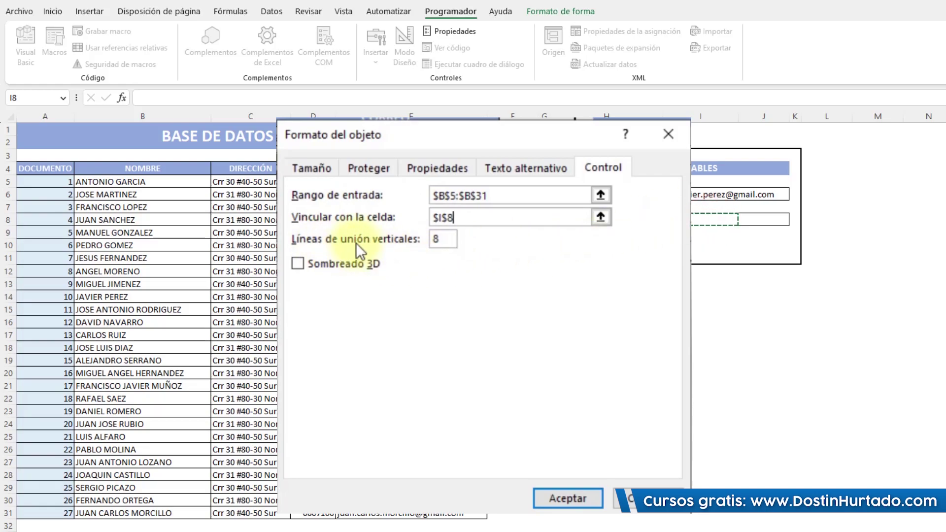
left_click(440, 238)
type("10")
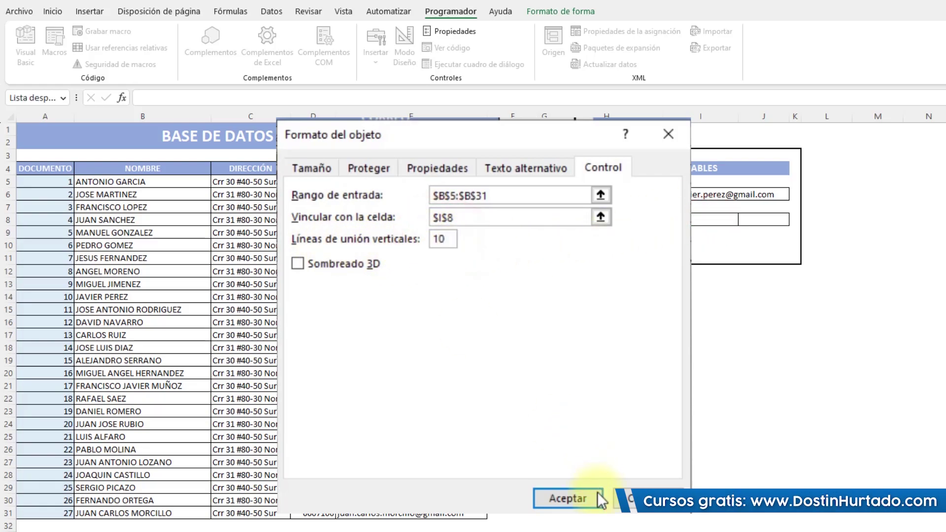
left_click(581, 498)
left_click(709, 358)
left_click(658, 236)
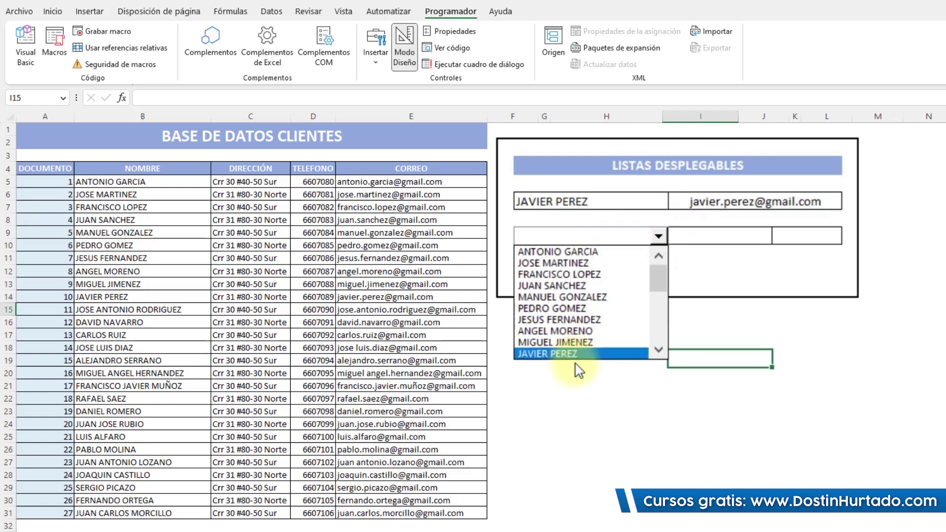
left_click(547, 285)
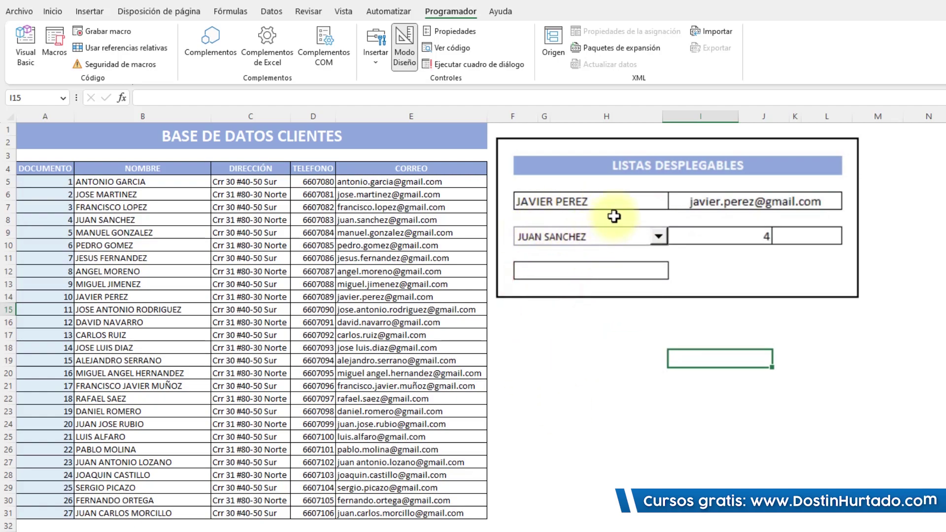
left_click(699, 237)
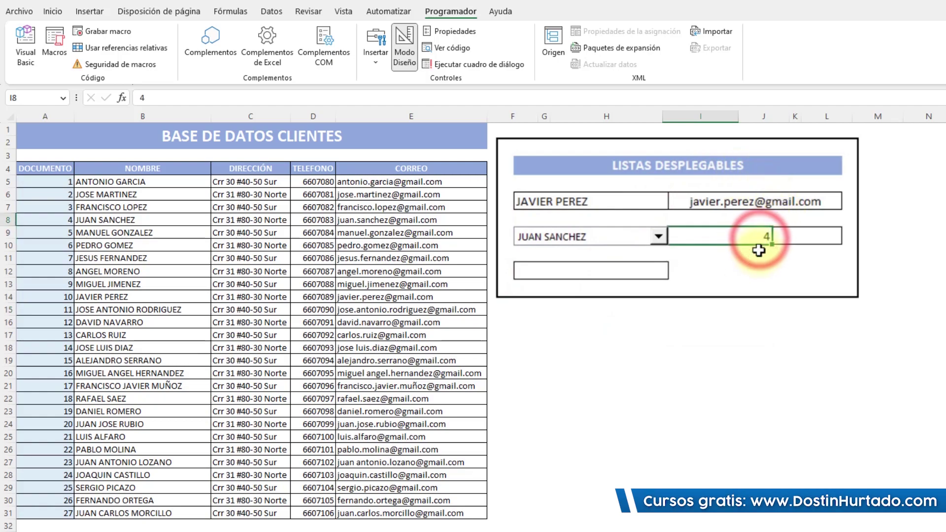
left_click(96, 182)
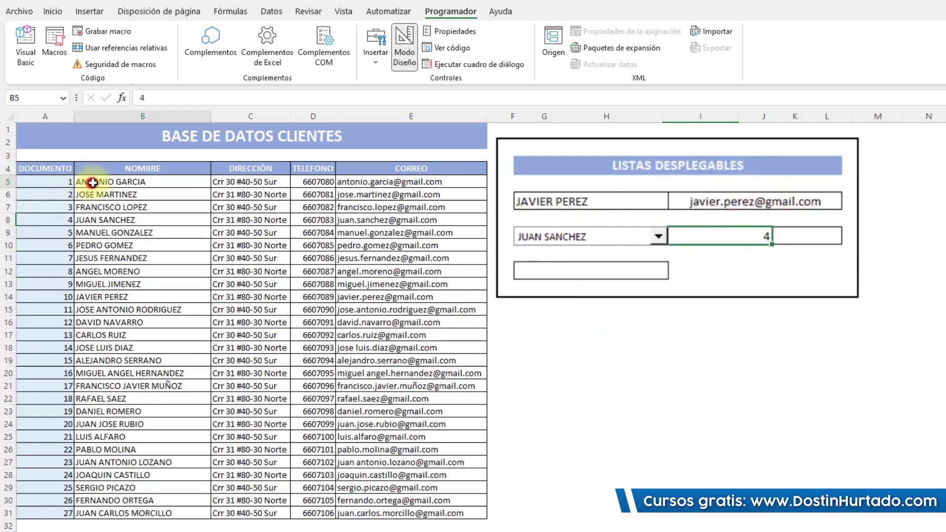
left_click(96, 194)
left_click(97, 207)
left_click(101, 220)
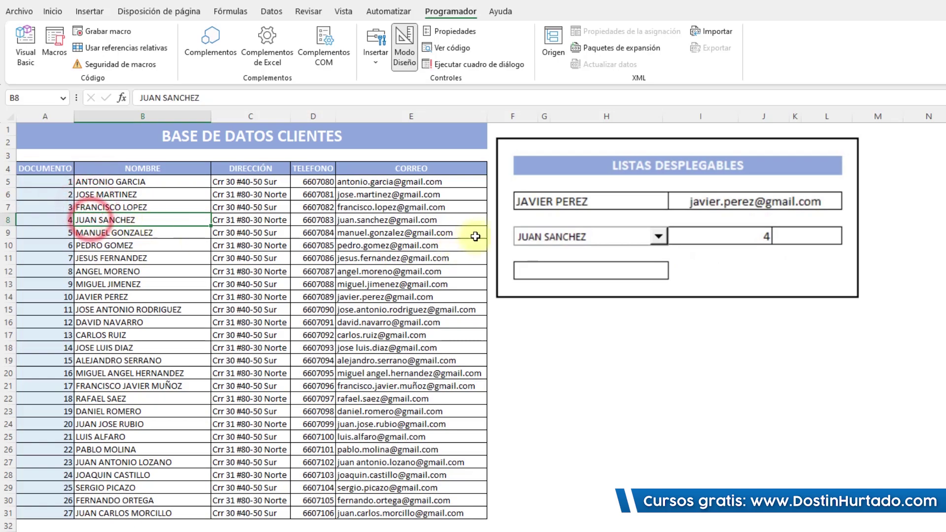
left_click(596, 241)
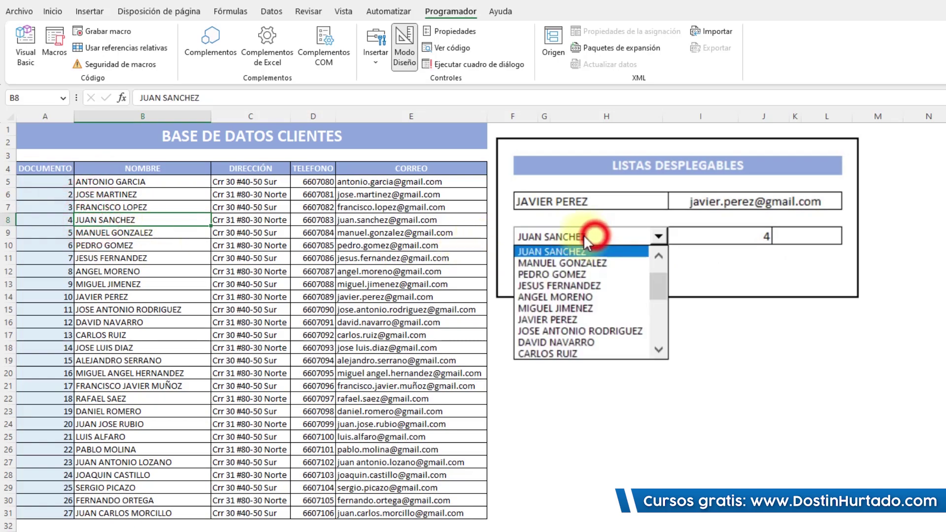
left_click(545, 240)
left_click(545, 240)
left_click(718, 233)
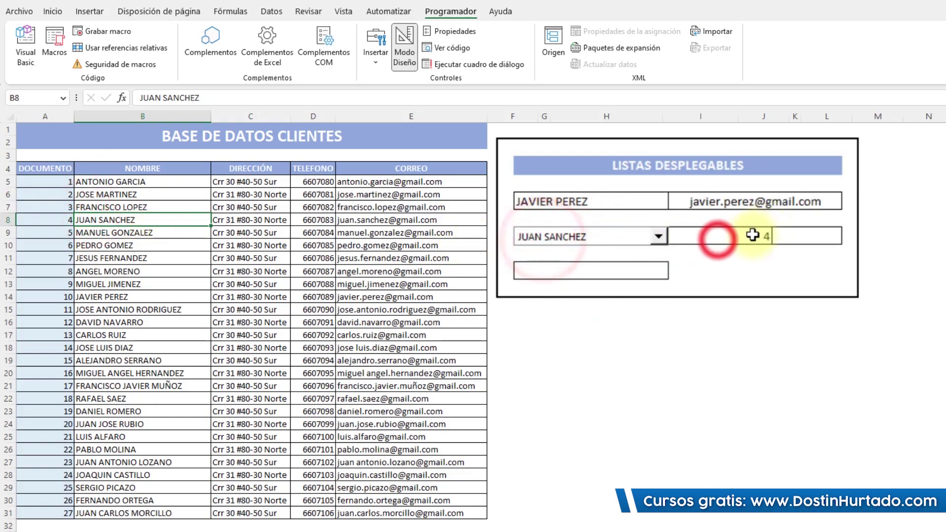
left_click(815, 235)
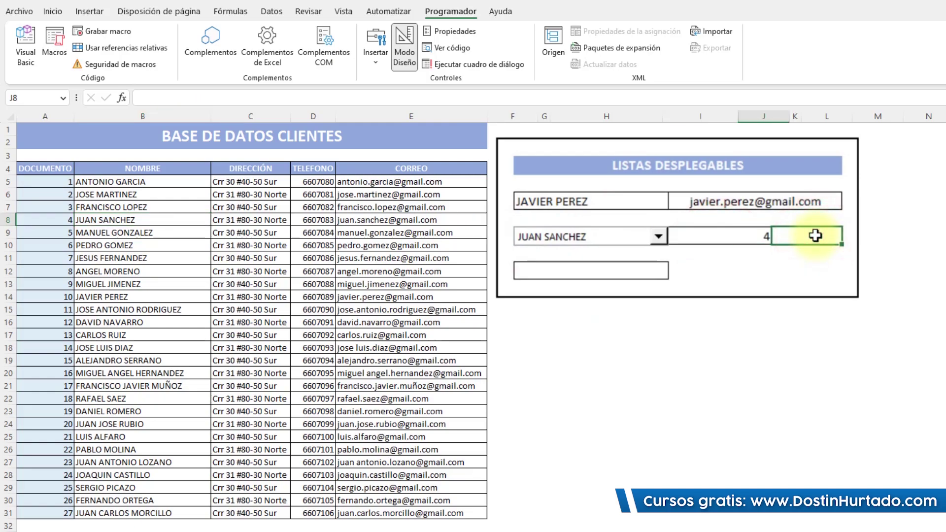
- Start an INDICE formula in J8, cancel it, and point to D13 as a coordinate example
type("=indic")
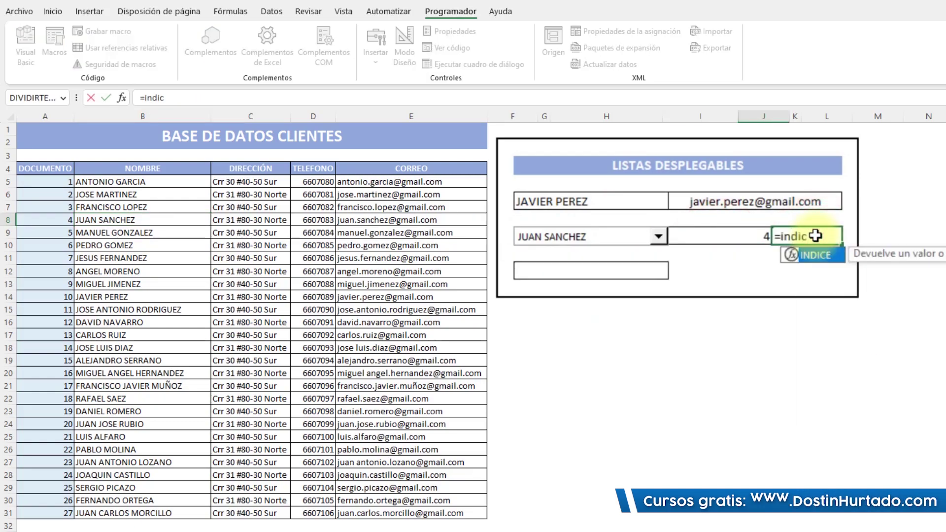
key("Tab")
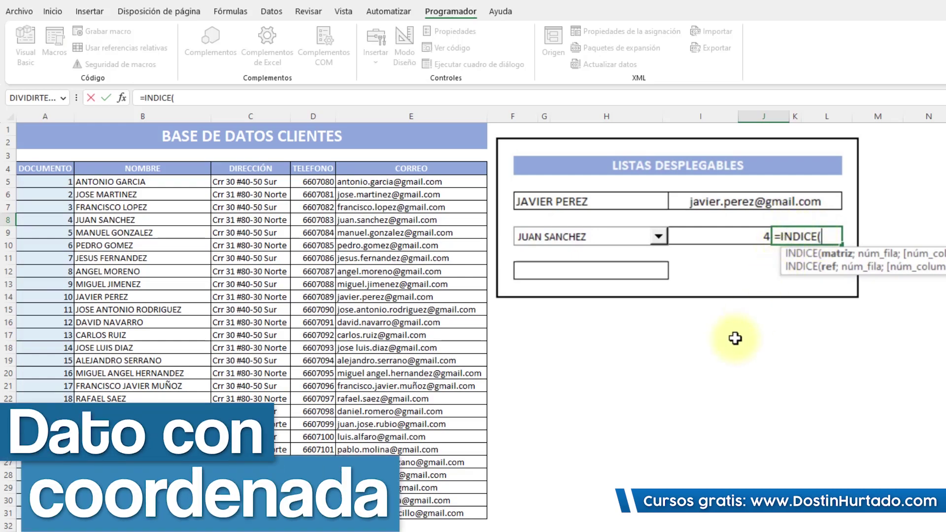
key("Escape")
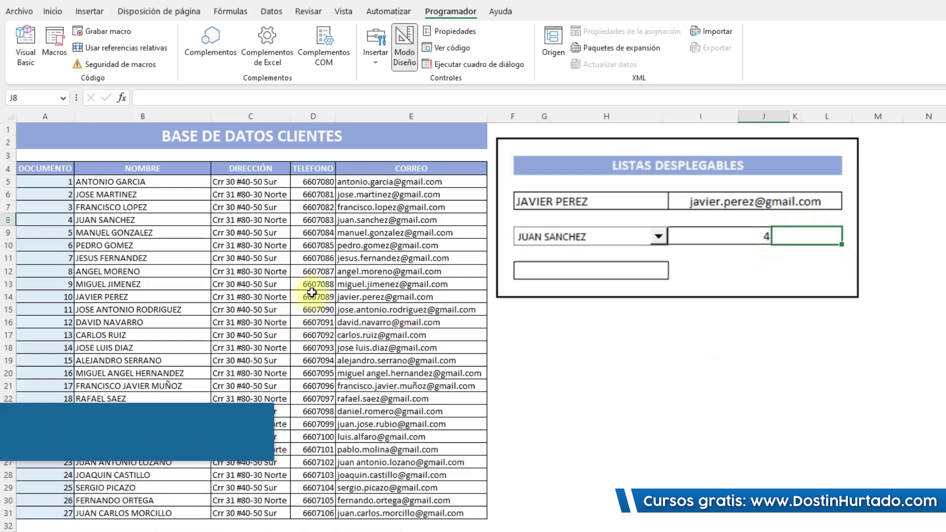
left_click(318, 286)
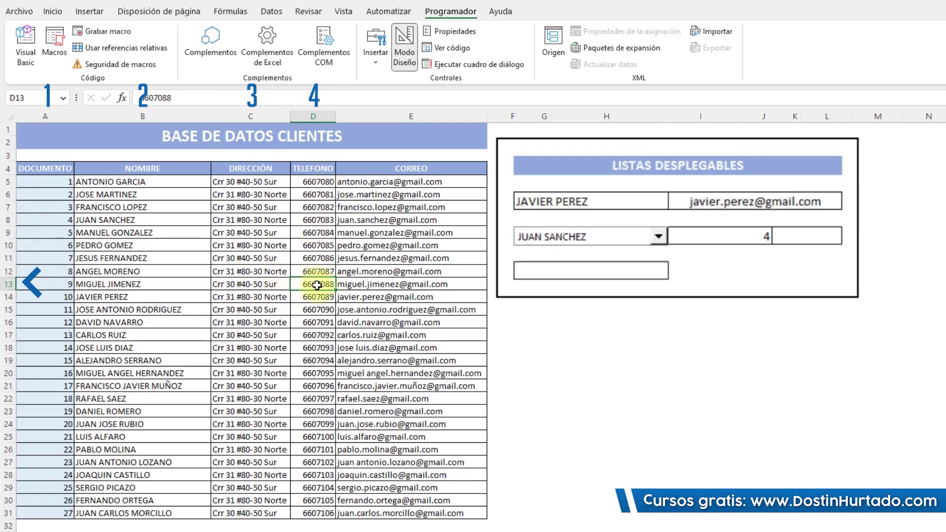
- Enter =INDICE(A5:E31;I8;5) in J8 to look up the chosen client's e-mail
left_click(797, 238)
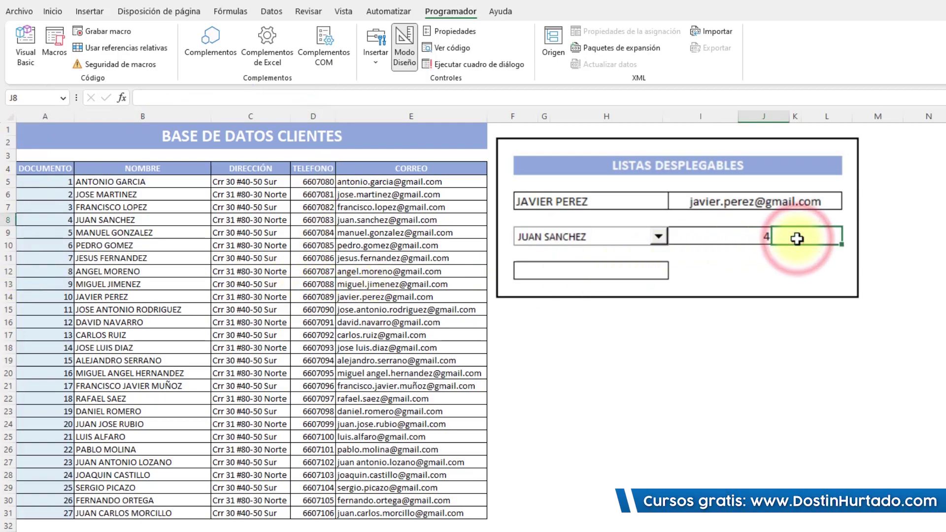
type("=indi")
key("Tab")
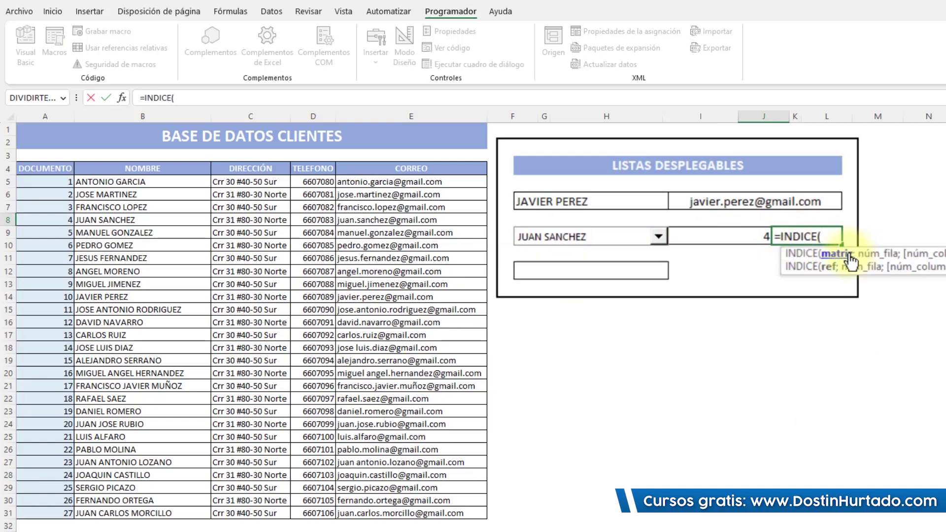
mouse_move(54, 185)
left_mouse_down()
mouse_move(437, 491)
mouse_move(430, 526)
left_mouse_up()
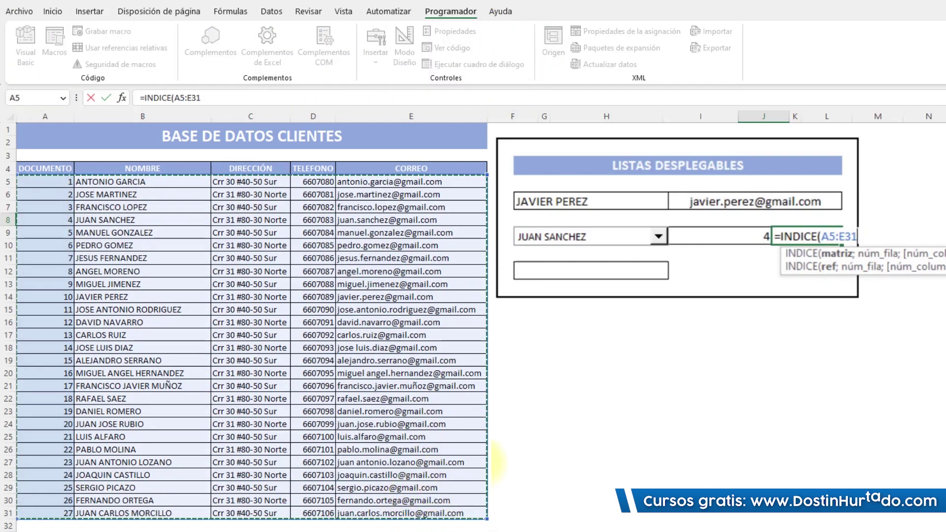
type(";")
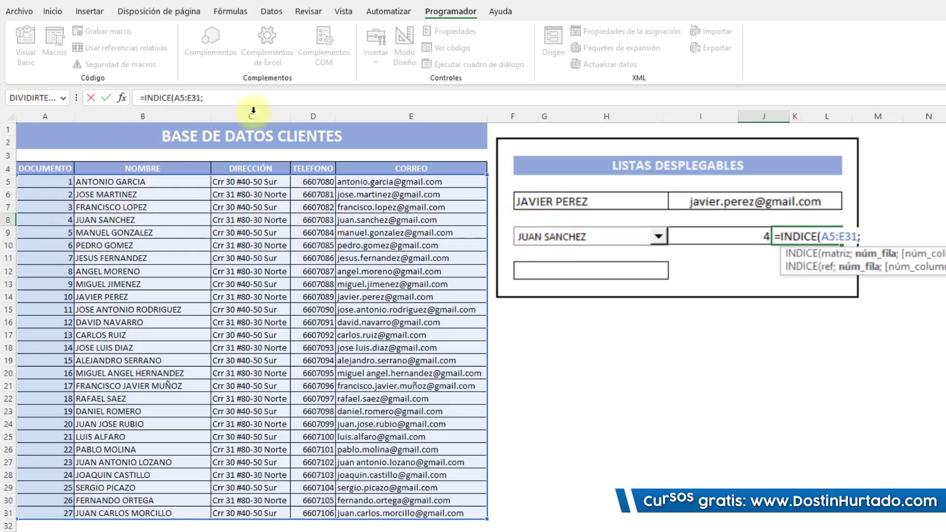
left_click(746, 238)
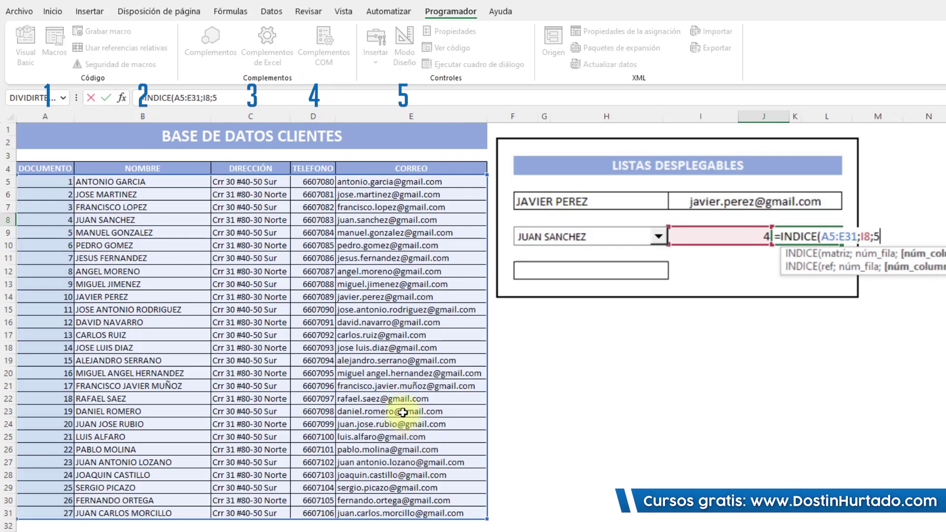
type(")")
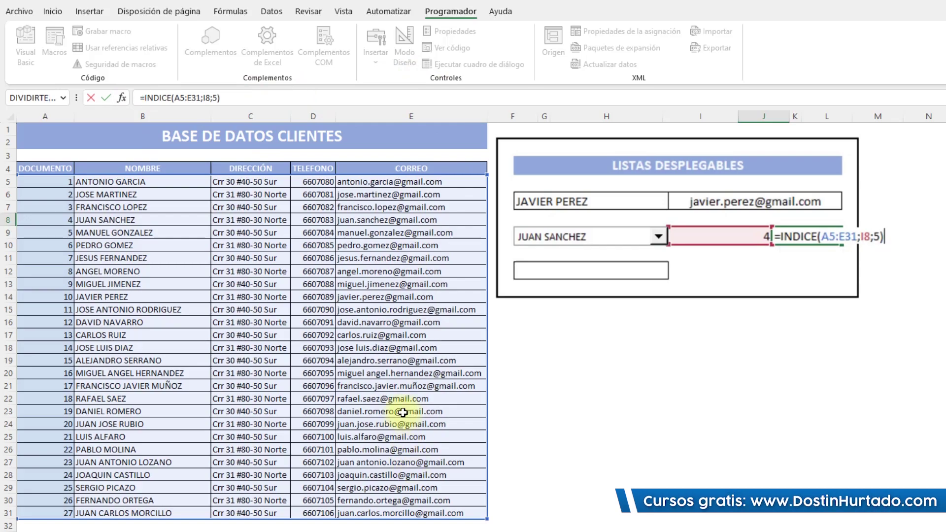
key("Return")
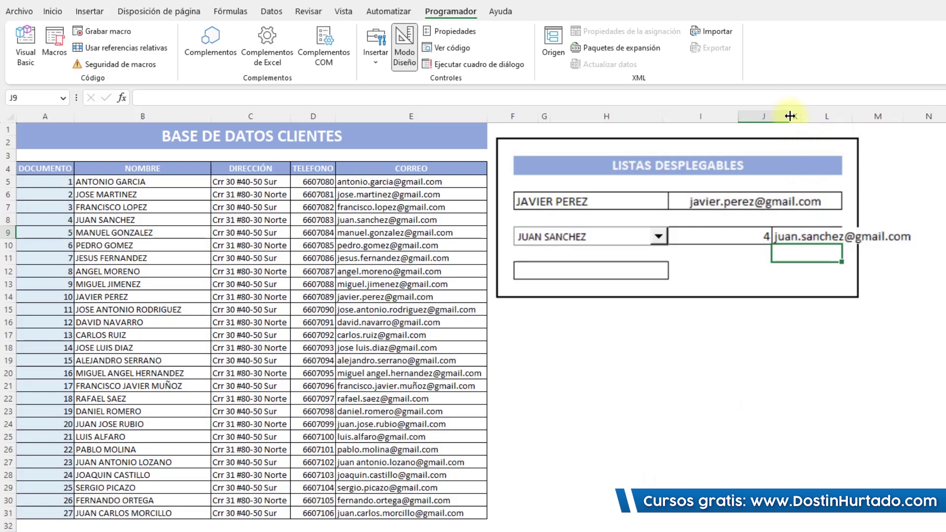
double_click(790, 115)
left_click(637, 234)
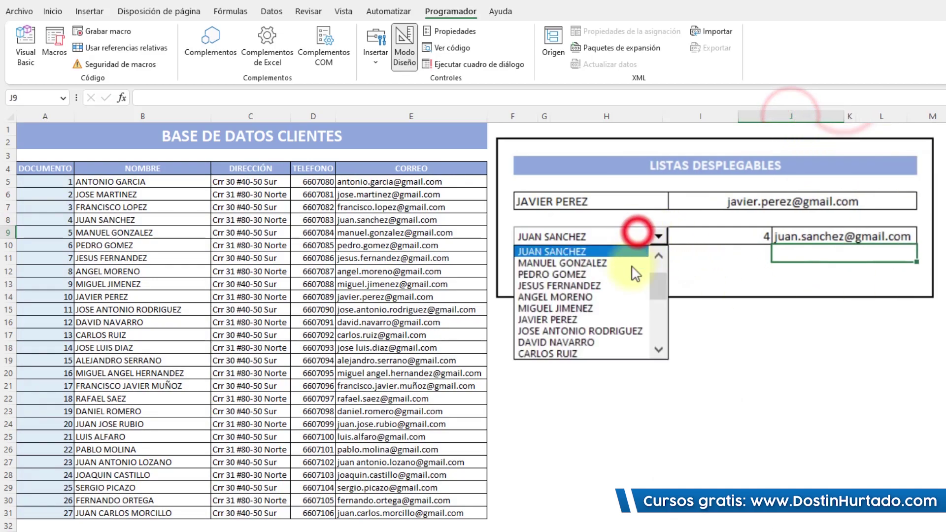
left_click(551, 354)
left_click(743, 236)
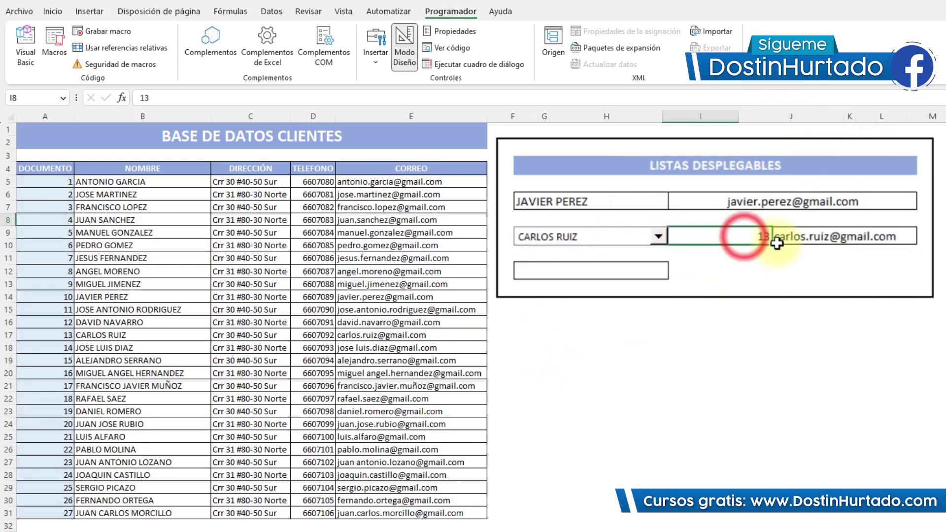
left_click(428, 117)
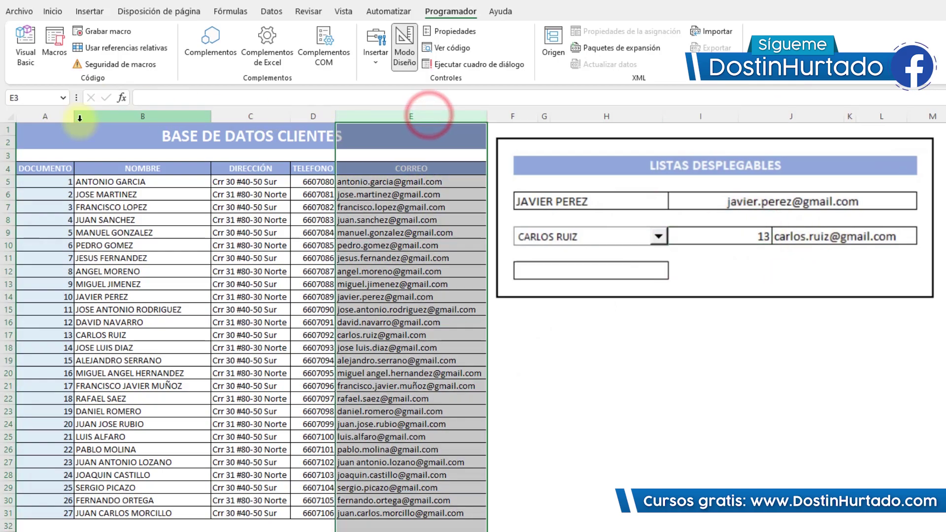
left_click(835, 242)
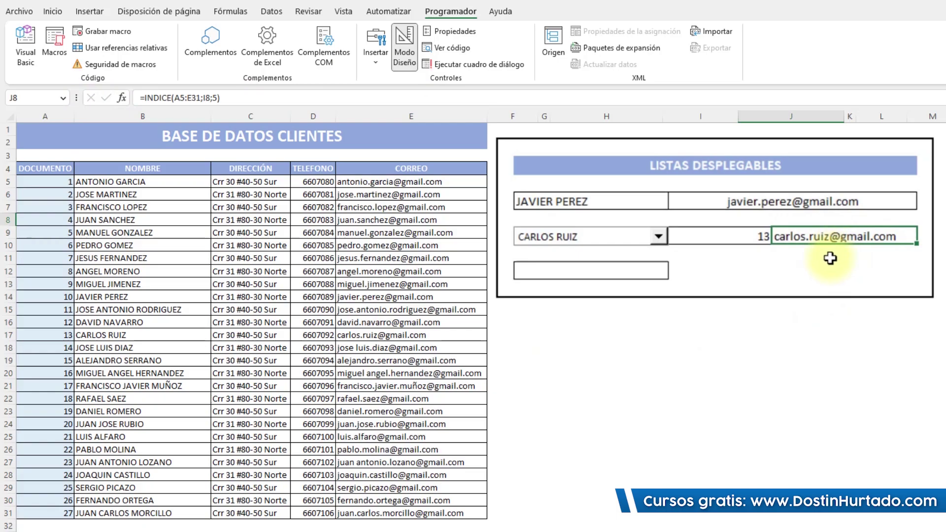
left_click(635, 270)
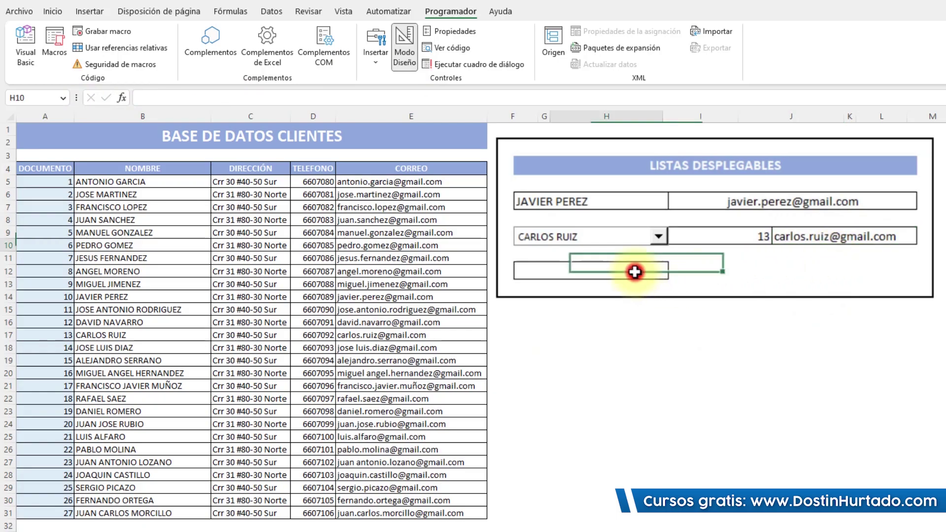
left_click(373, 69)
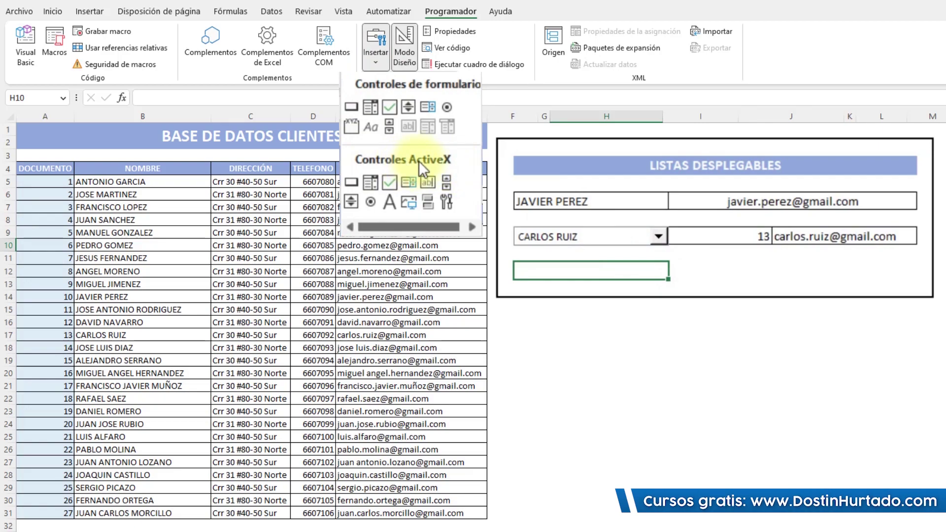
left_click(371, 182)
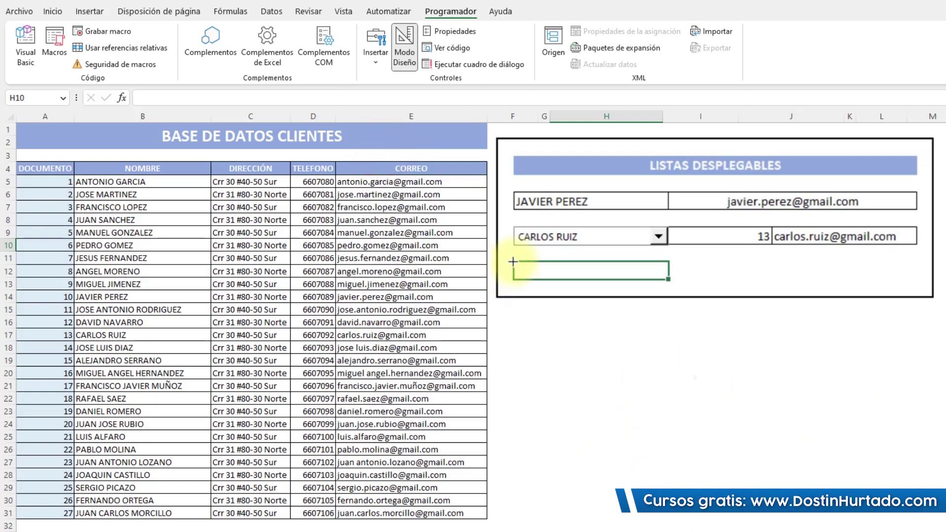
left_click_drag(513, 262, 669, 279)
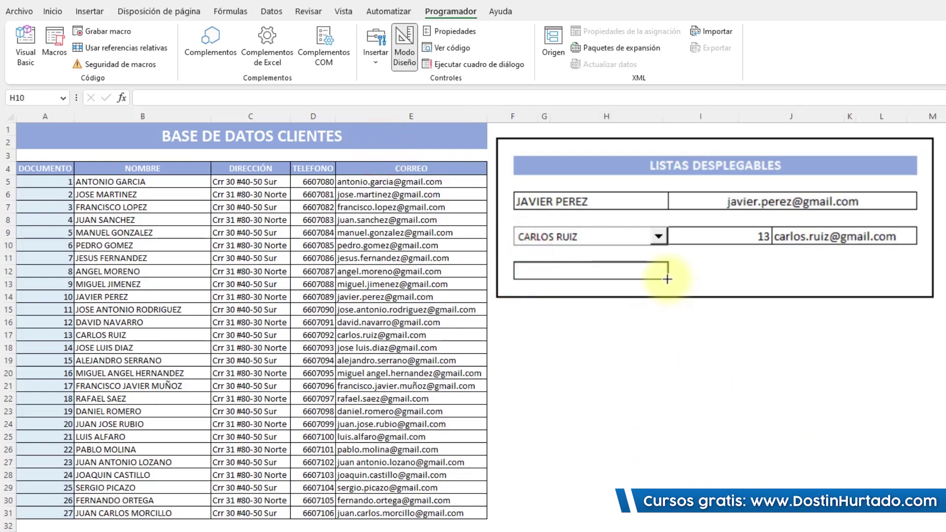
left_click(588, 354)
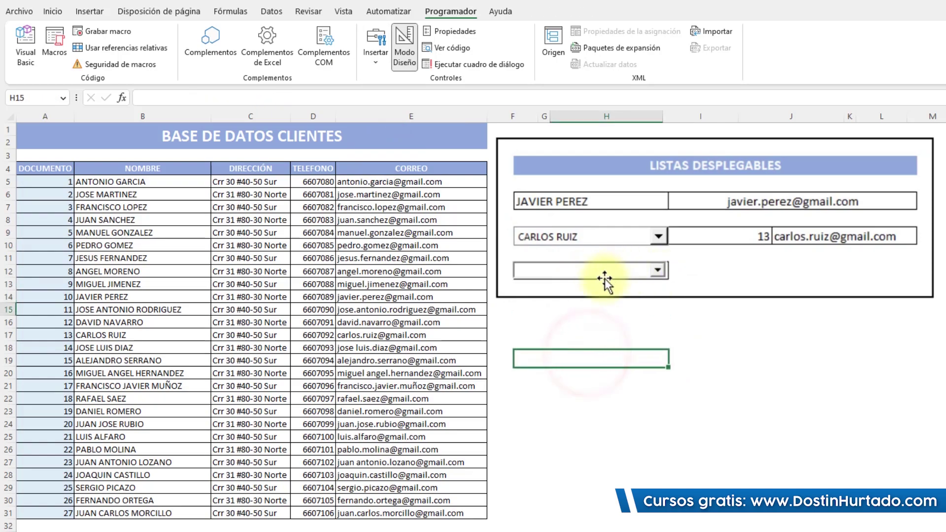
left_click(615, 271)
left_click(635, 339)
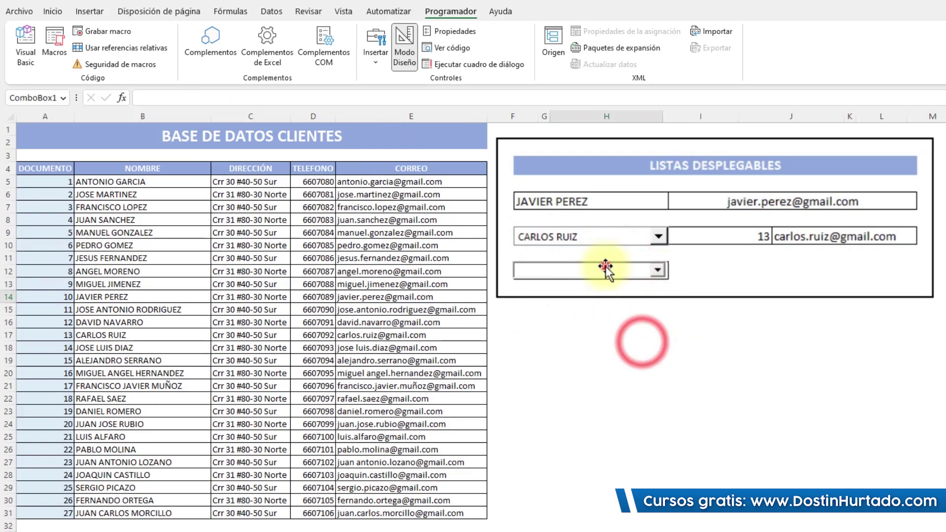
left_click(605, 266)
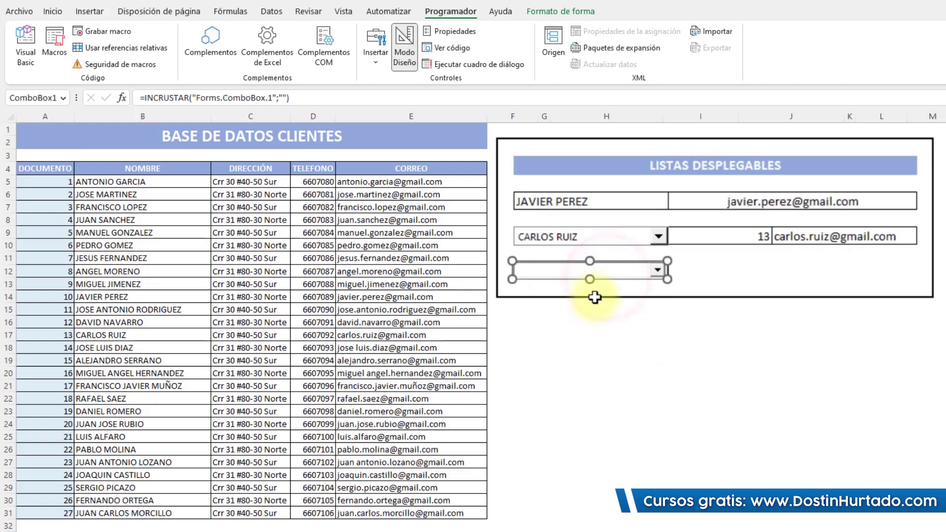
left_click(575, 327)
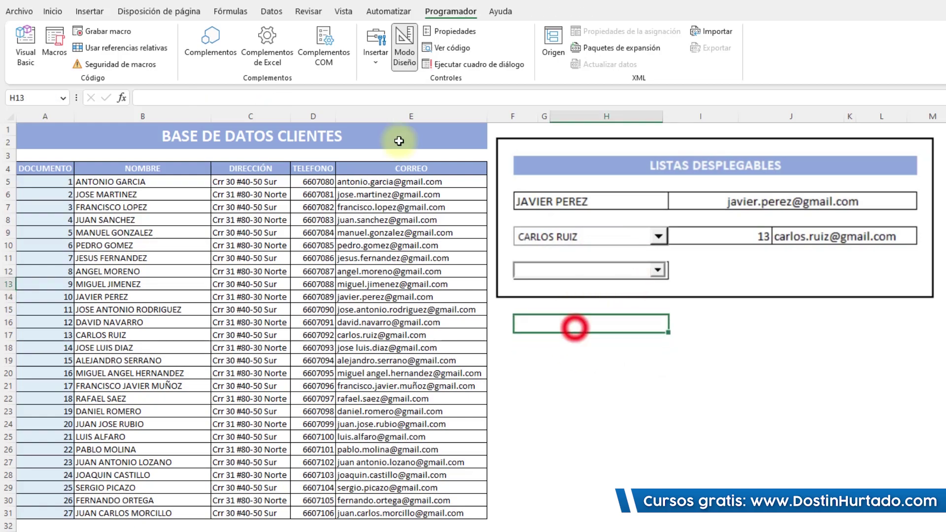
- Exit design mode to try the empty combo box, then return to design mode and select it
left_click(407, 61)
left_click(580, 269)
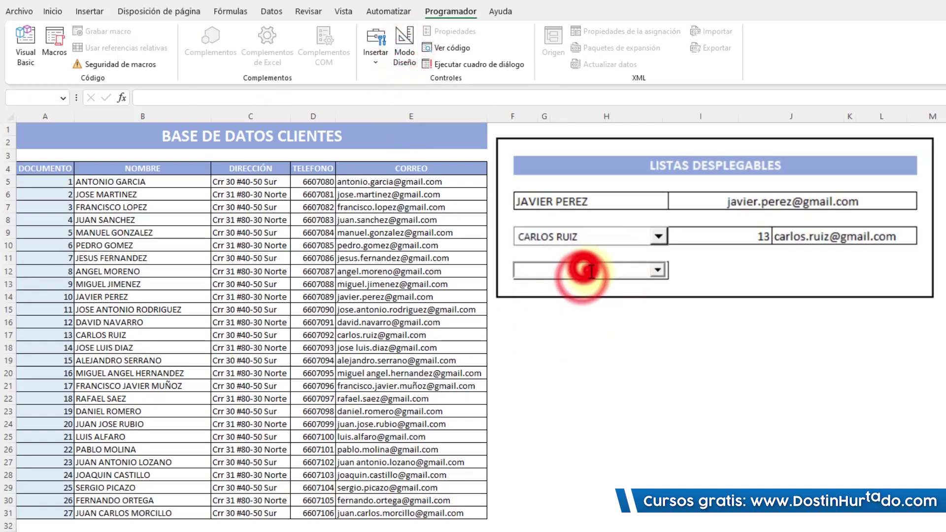
left_click(670, 270)
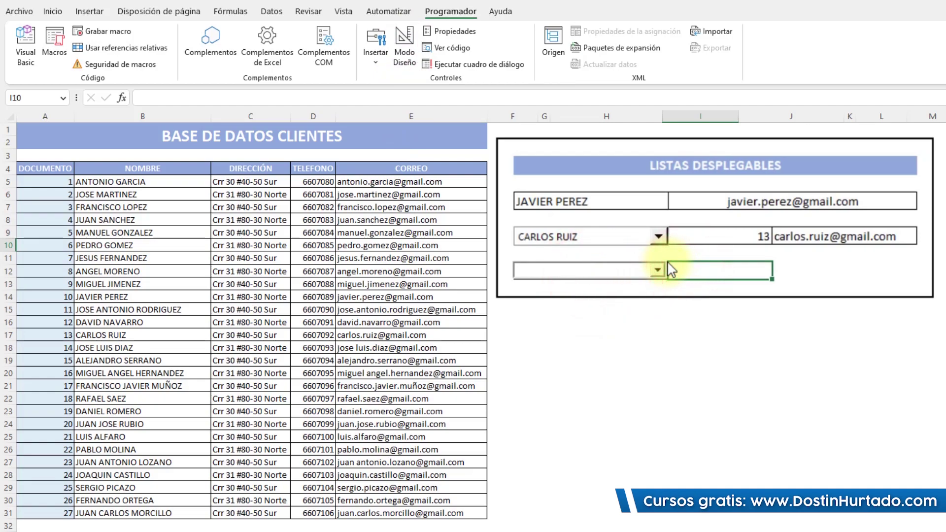
left_click_drag(689, 262, 633, 262)
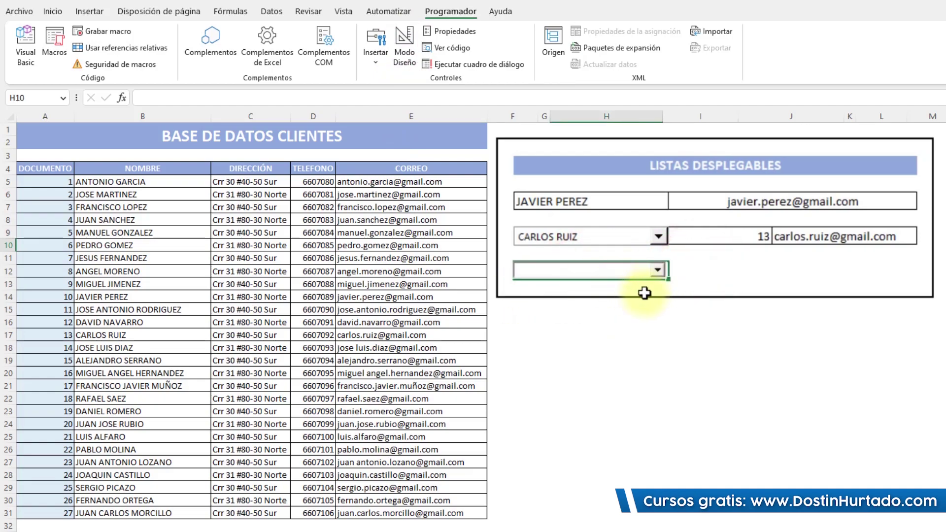
left_click(636, 323)
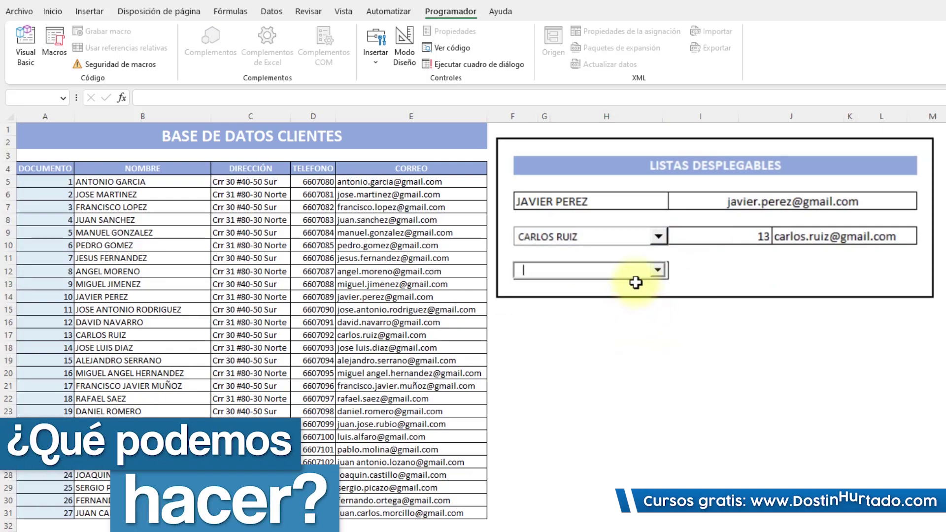
left_click(659, 270)
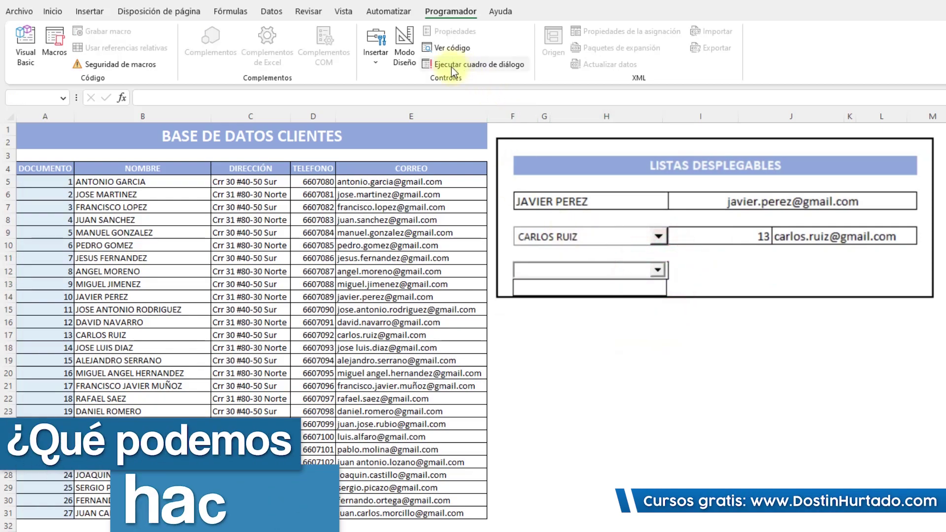
left_click(404, 46)
left_click(599, 270)
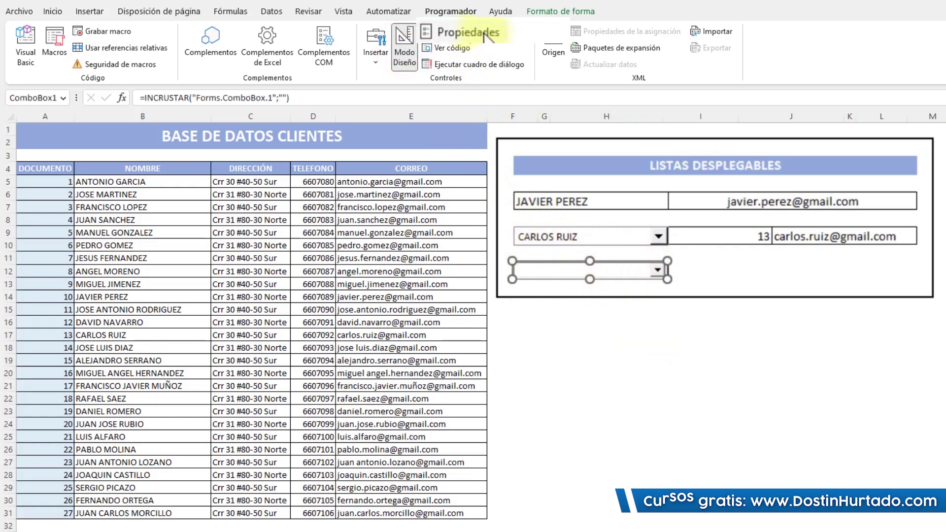
- Open ComboBox1's Propiedades sheet, then briefly open and close the Visual Basic editor
left_click(455, 31)
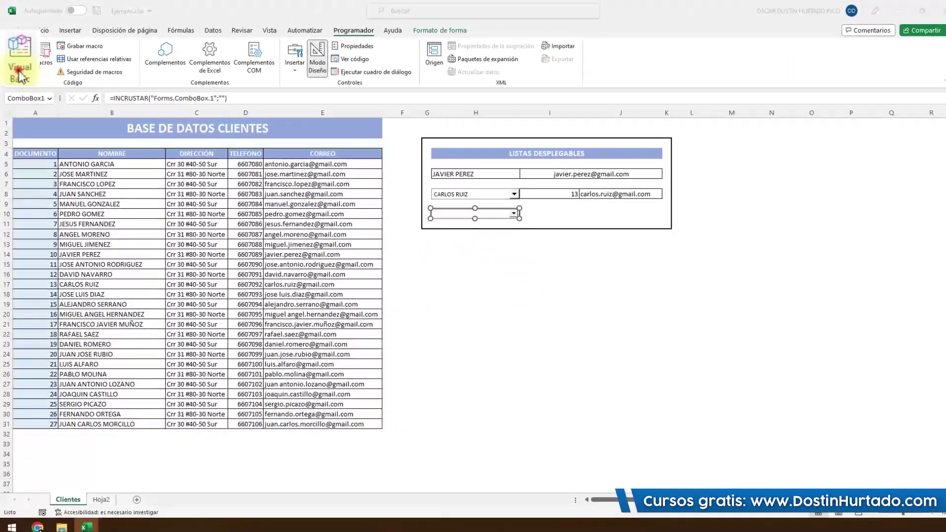
left_click(19, 58)
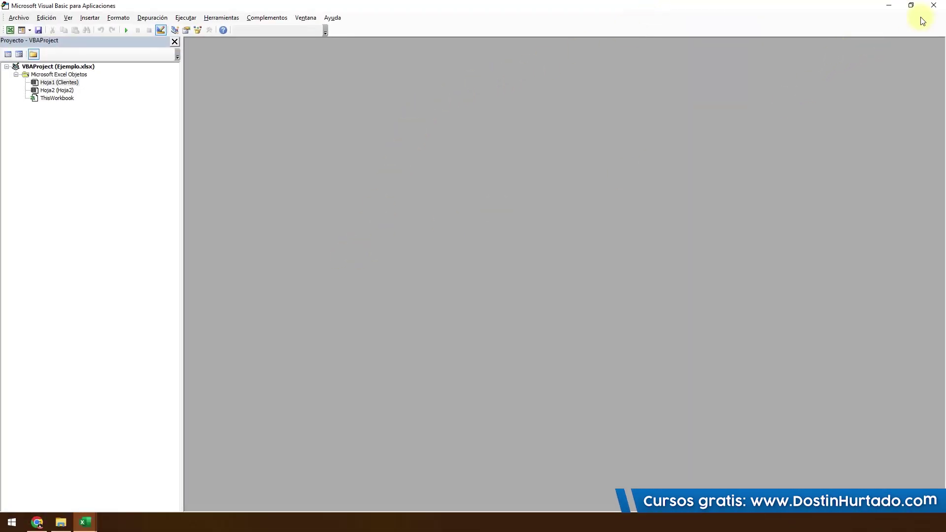
left_click(940, 8)
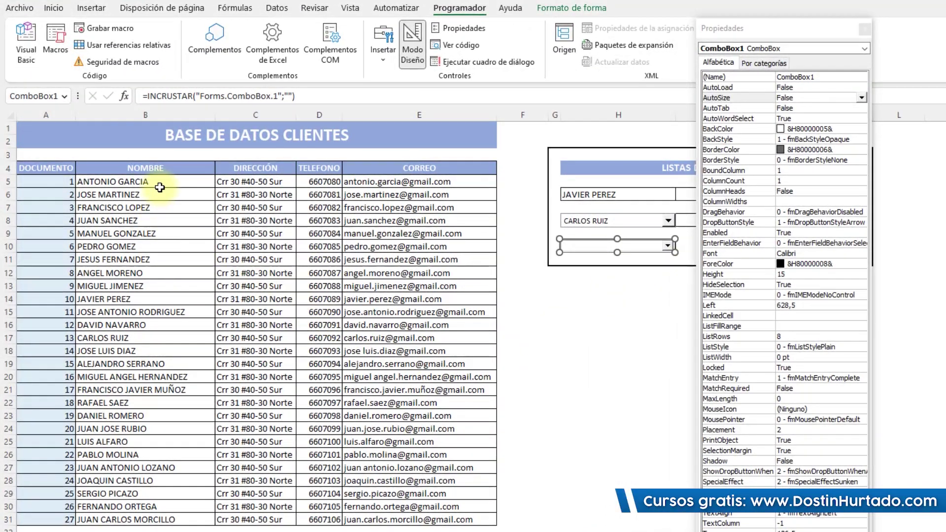
- Name the client names range B5:B31 'clientes' via the Name Box
left_click_drag(160, 188, 186, 517)
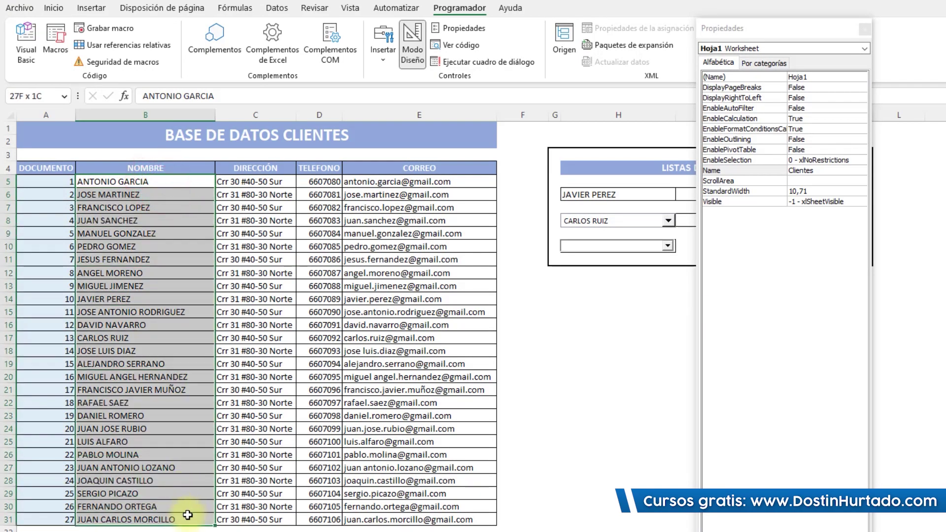
left_click(57, 92)
type("clie")
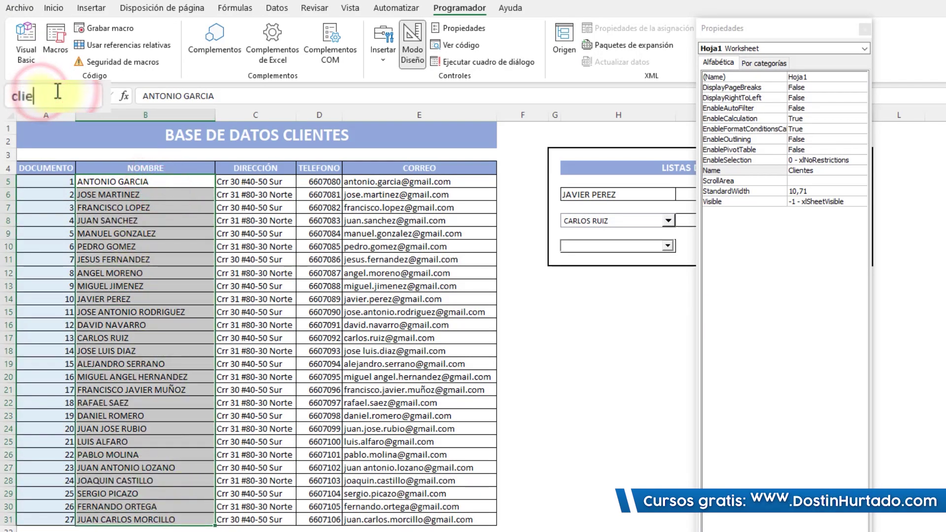
type("ntes")
key("Return")
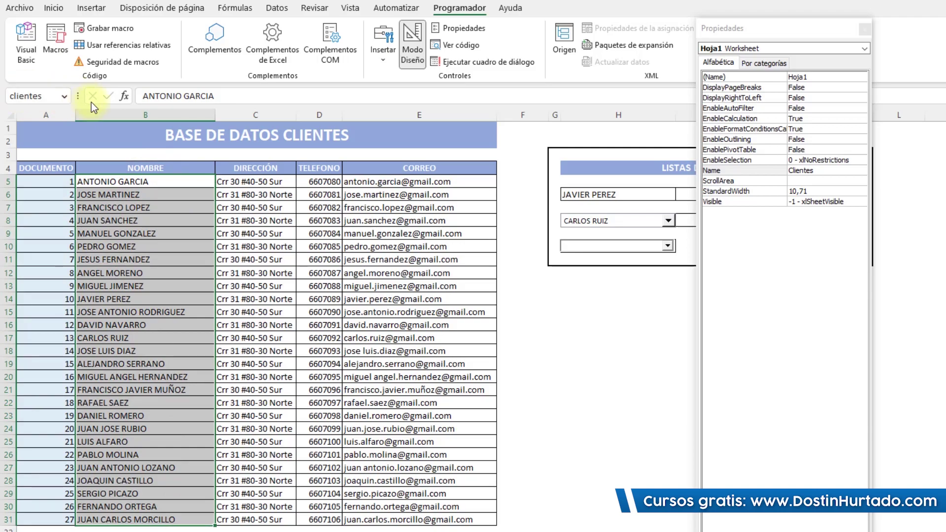
- Enter clientes as ComboBox1's ListFillRange property
left_click(630, 248)
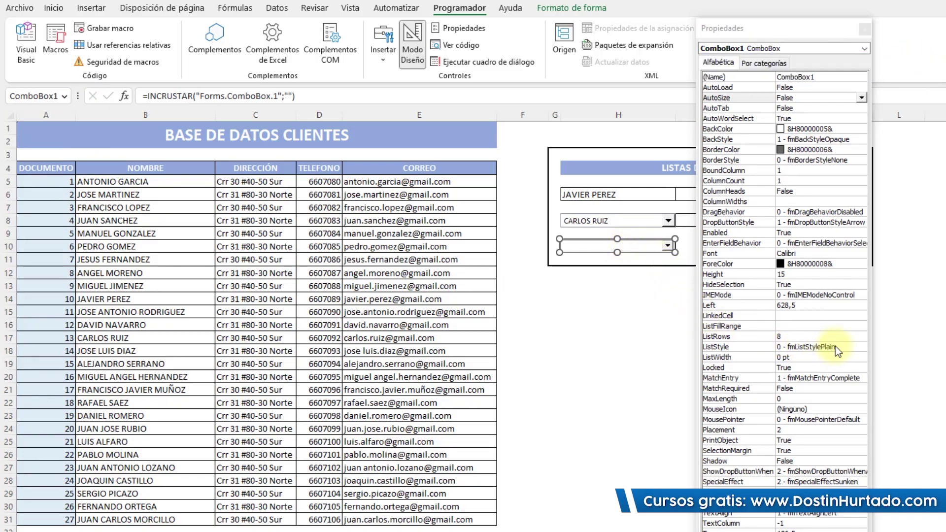
left_click(721, 329)
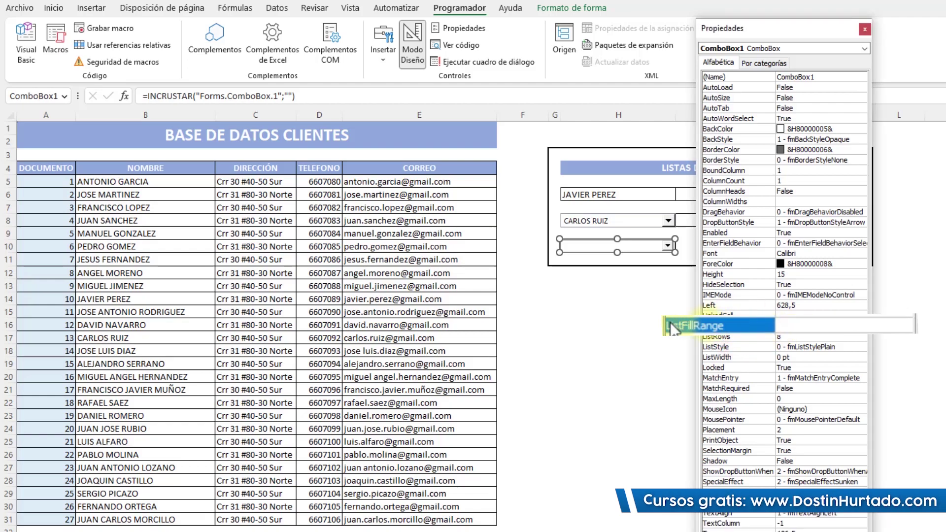
left_click(789, 327)
type("clientes")
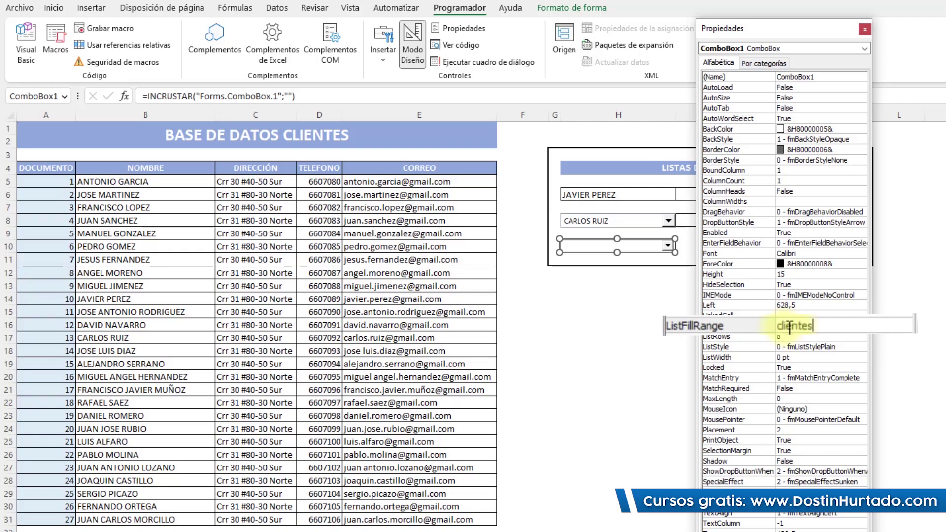
left_click(669, 311)
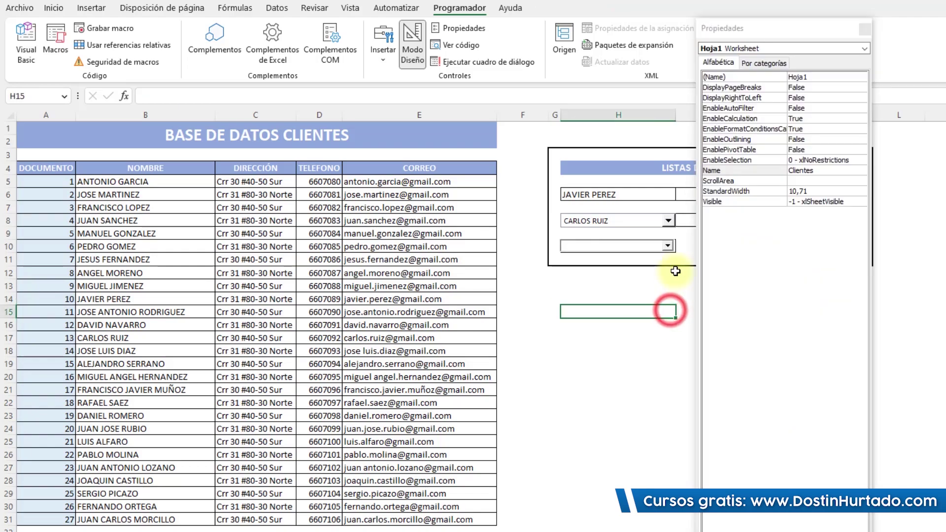
left_click(407, 38)
left_click(667, 245)
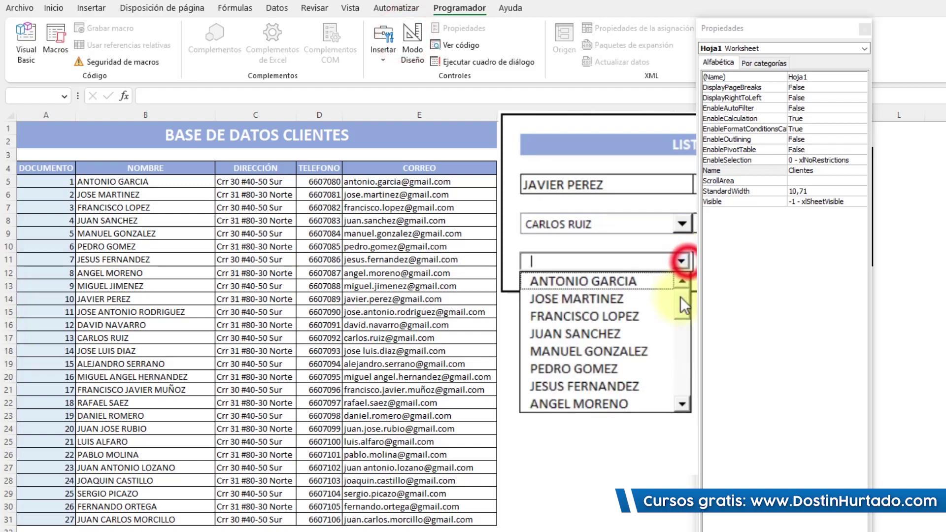
mouse_move(667, 269)
left_mouse_down()
mouse_move(674, 366)
mouse_move(680, 295)
left_mouse_up()
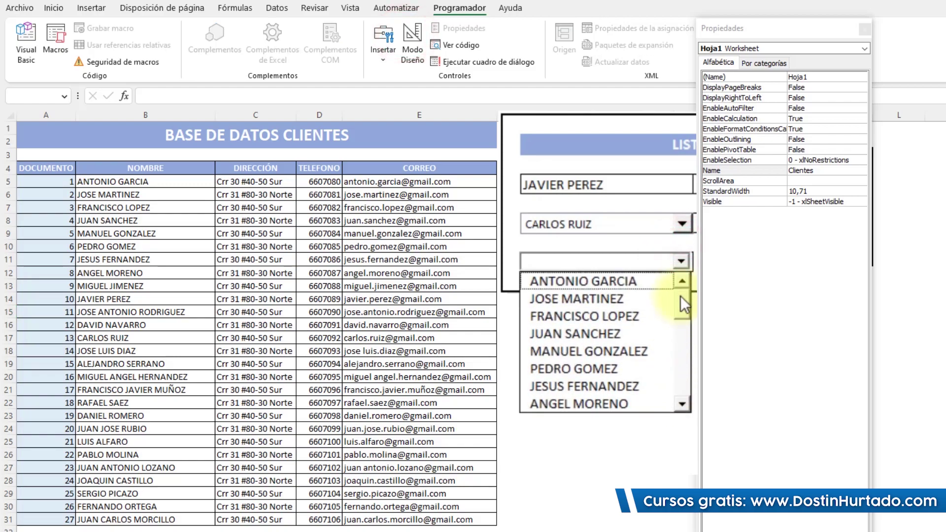
left_click(597, 338)
left_click(596, 339)
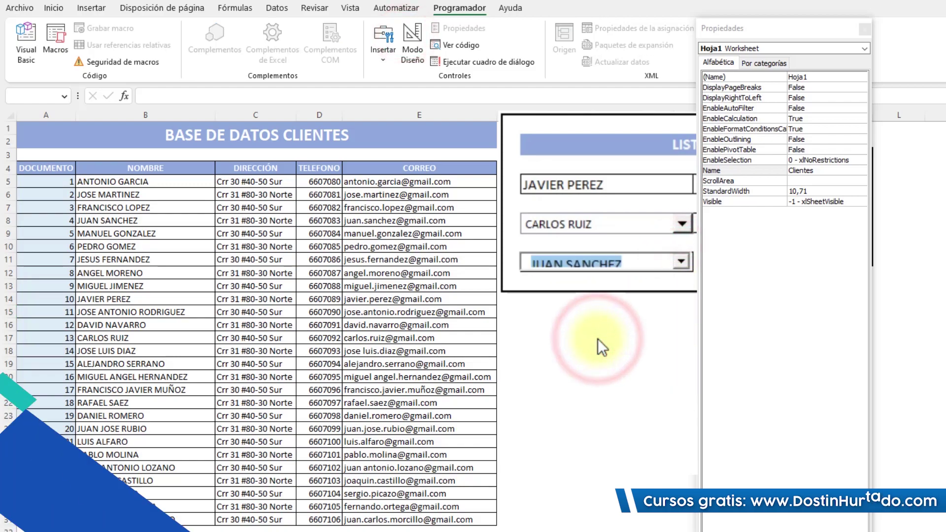
left_click(598, 338)
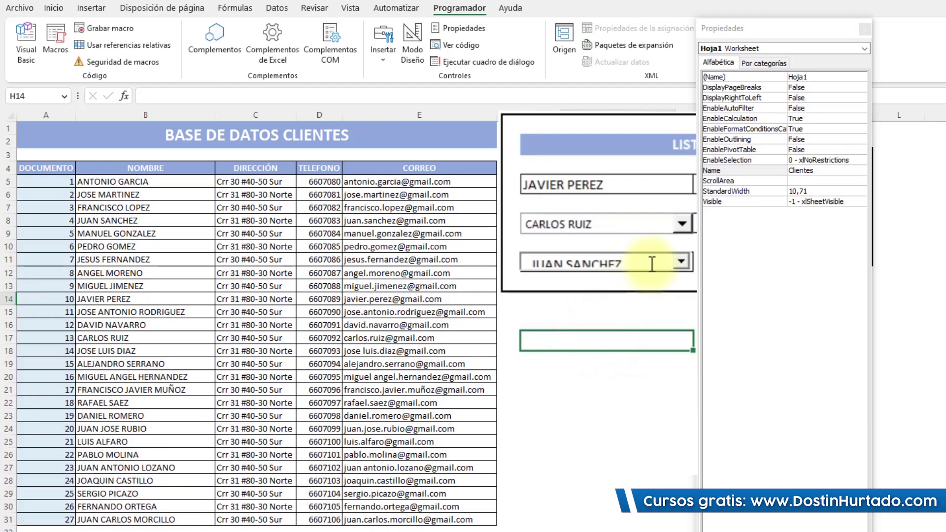
- Back in design mode, remove the clientes list source from ComboBox1's properties
left_click(679, 264)
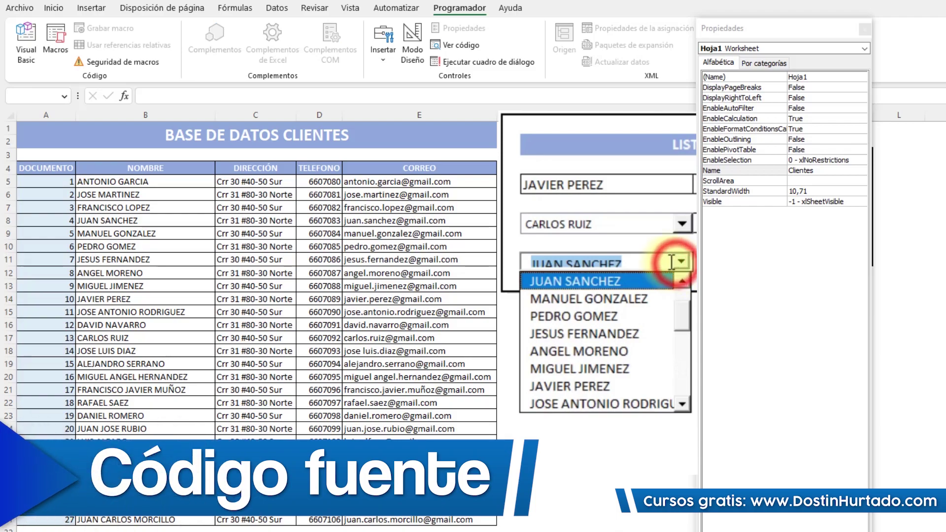
left_click(412, 42)
left_click(621, 260)
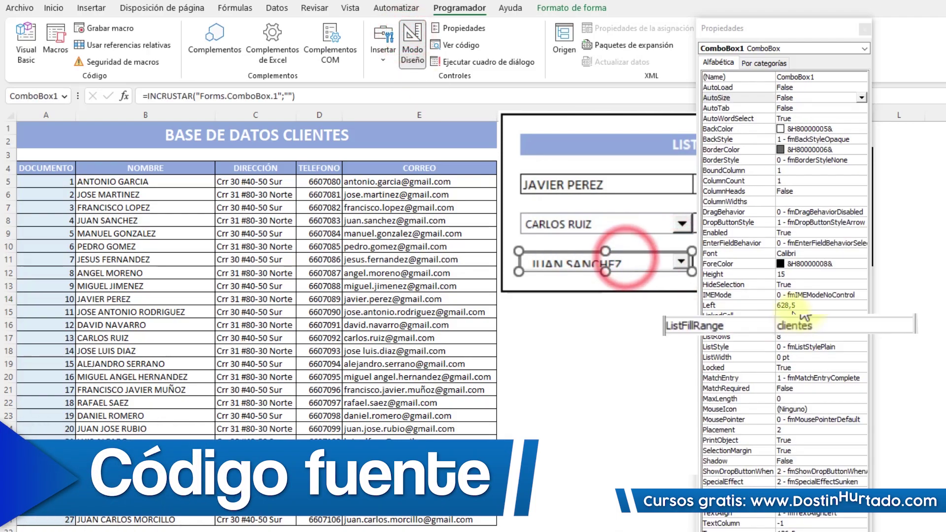
double_click(797, 326)
left_click_drag(783, 321, 778, 331)
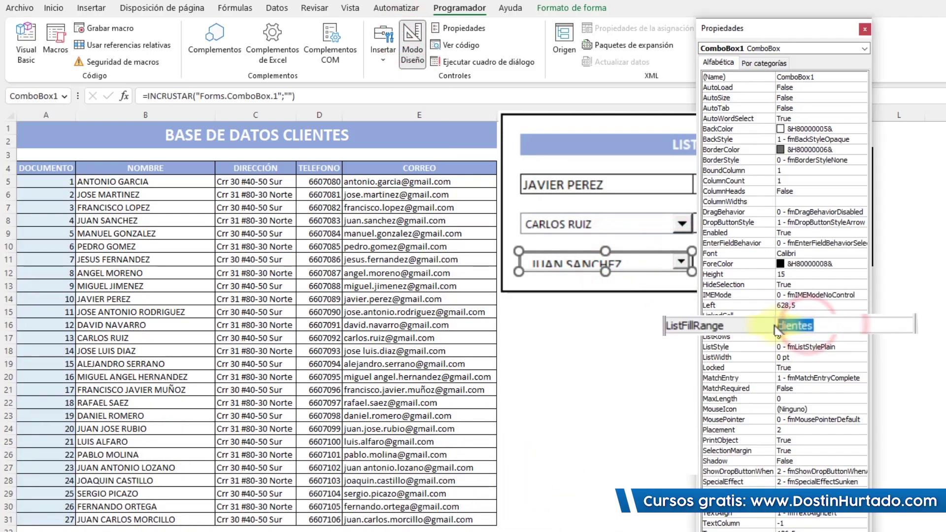
left_click(640, 369)
- Reselect ComboBox1, turn design mode off, and activate the lower combo box from cell H12
left_click(680, 260)
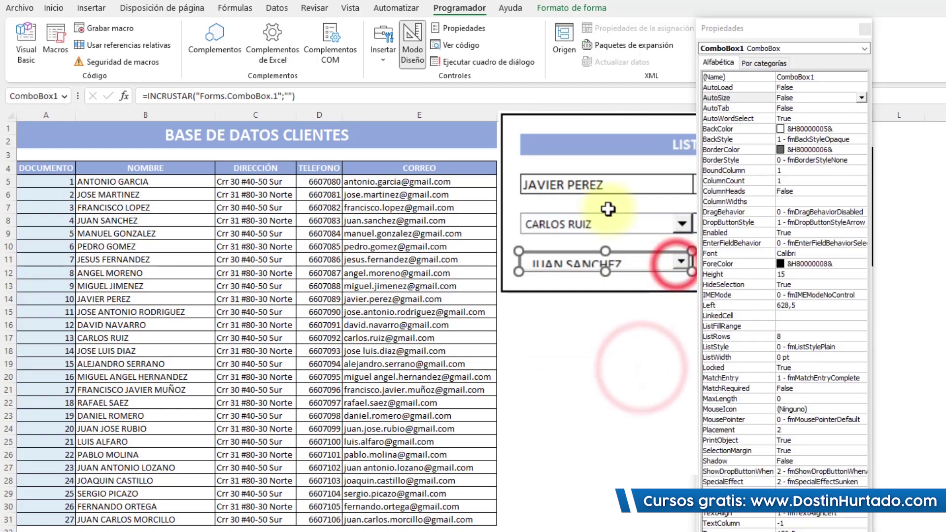
left_click(424, 58)
left_click(412, 51)
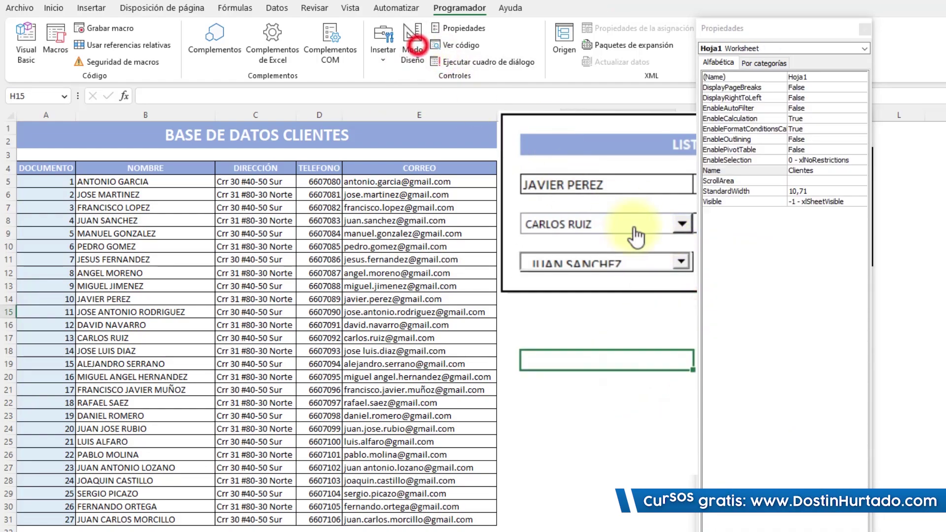
left_click(656, 303)
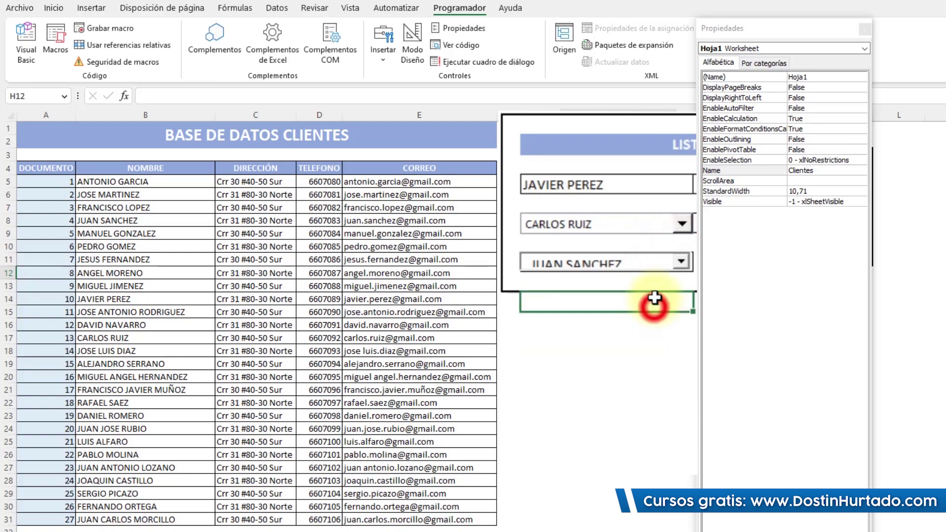
left_click(668, 261)
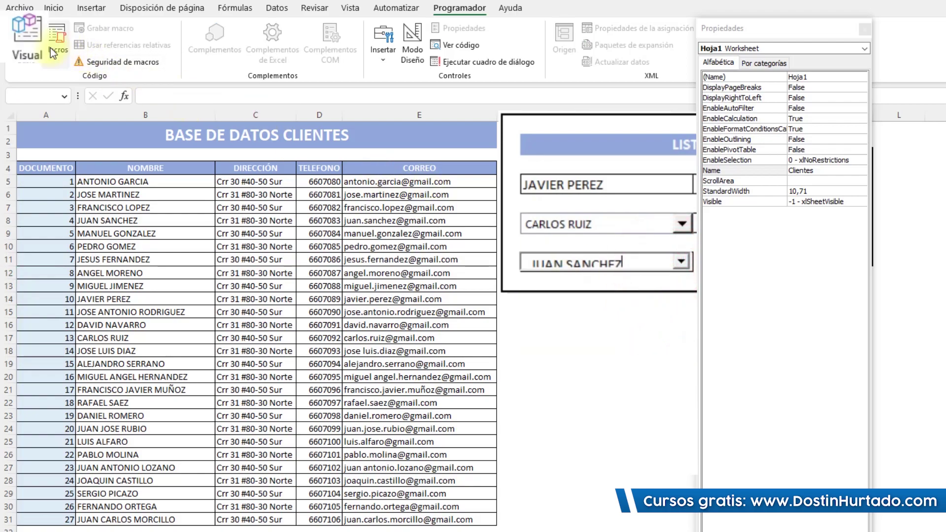
- Create a Worksheet_Activate procedure in the Clientes sheet's Hoja1 code
left_click(16, 39)
double_click(92, 113)
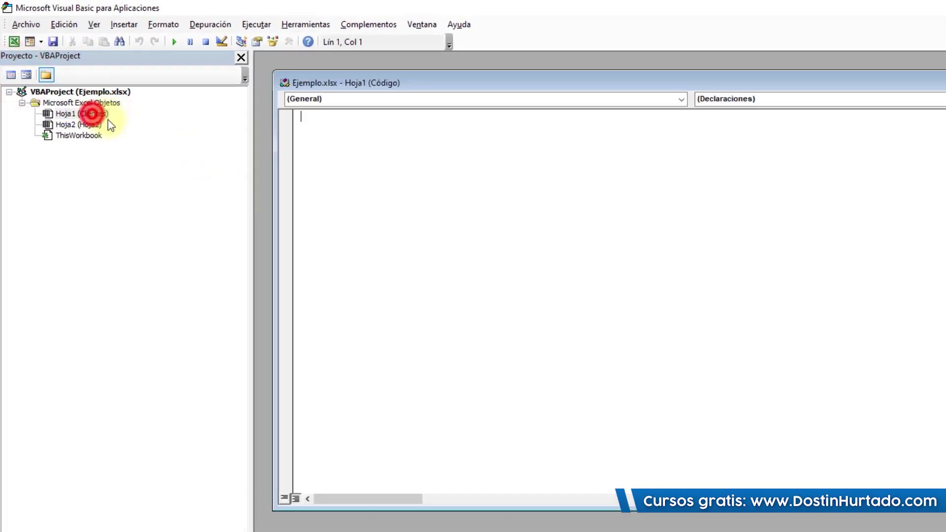
left_click(681, 99)
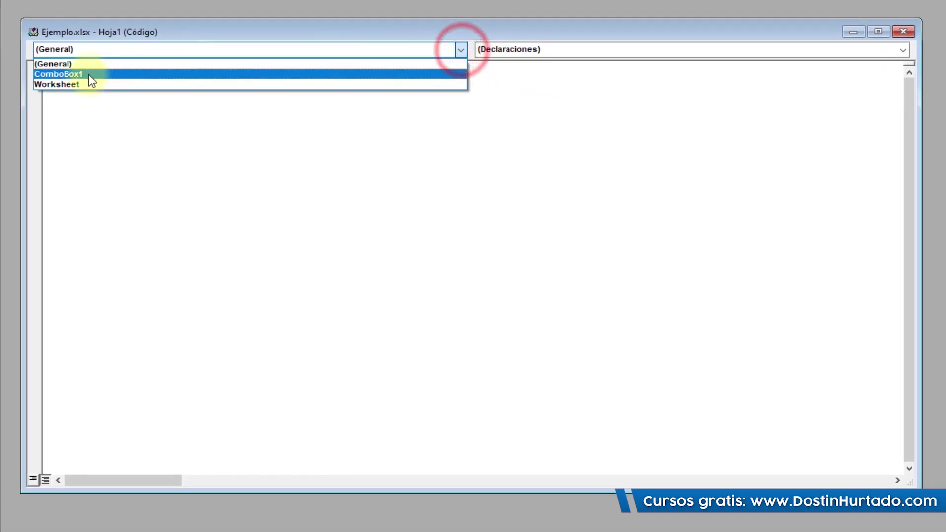
left_click(56, 84)
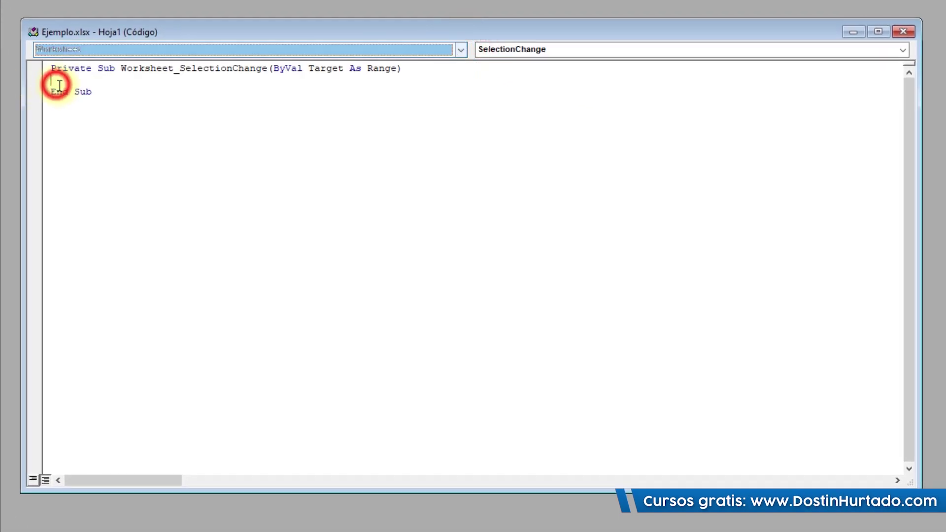
left_click(139, 69)
left_click(594, 55)
left_click(506, 66)
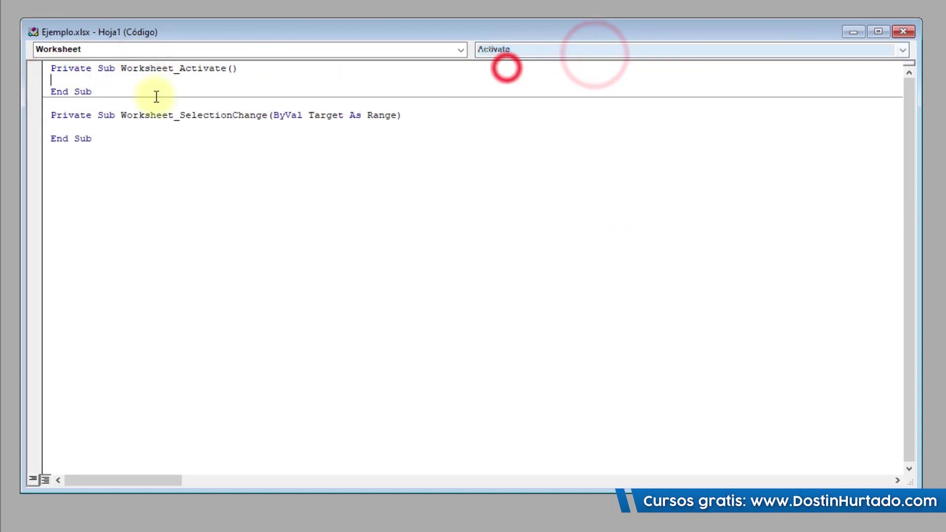
double_click(134, 70)
left_click(160, 80)
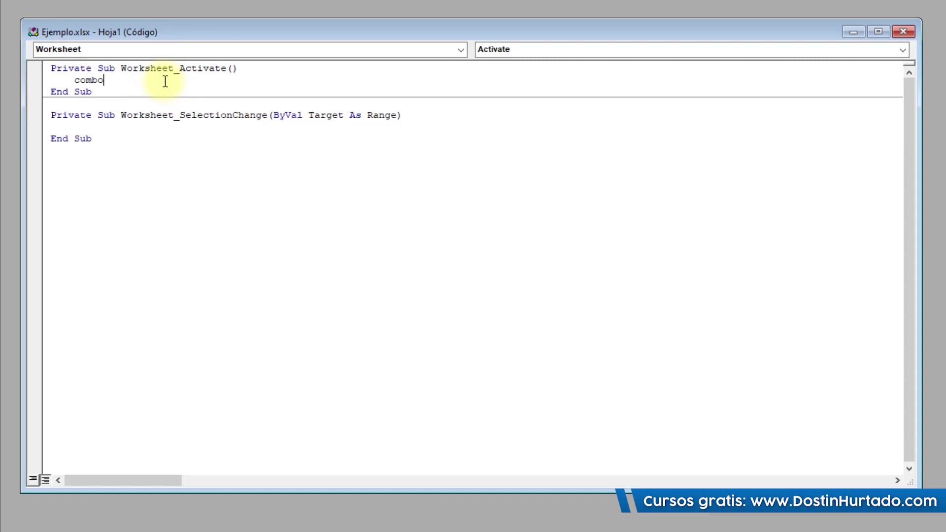
- Add a ComboBox1.AddItem line with a sample name inside Worksheet_Activate
type(".")
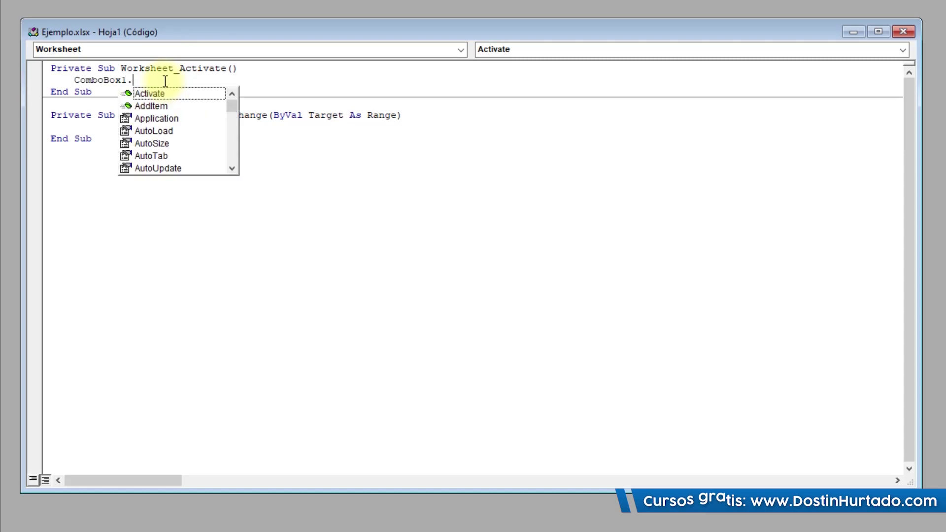
type("add")
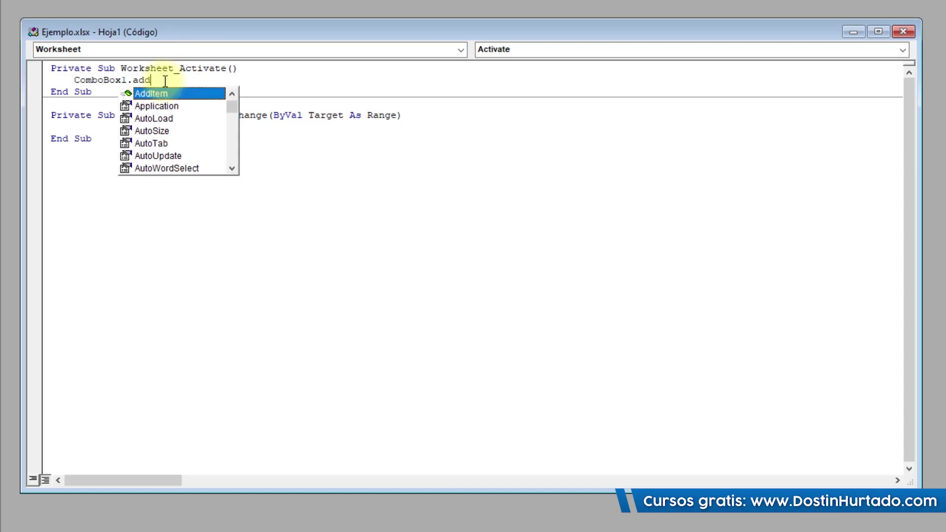
key("Tab")
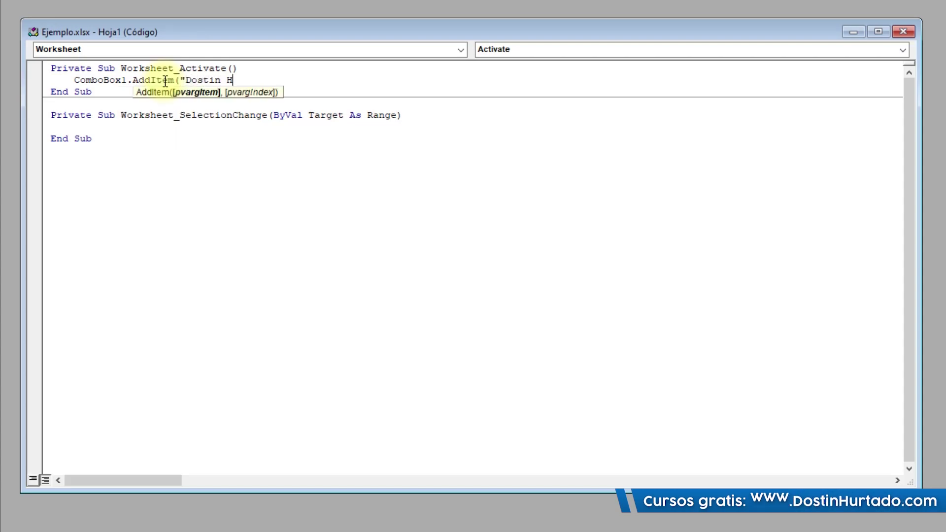
type(")")
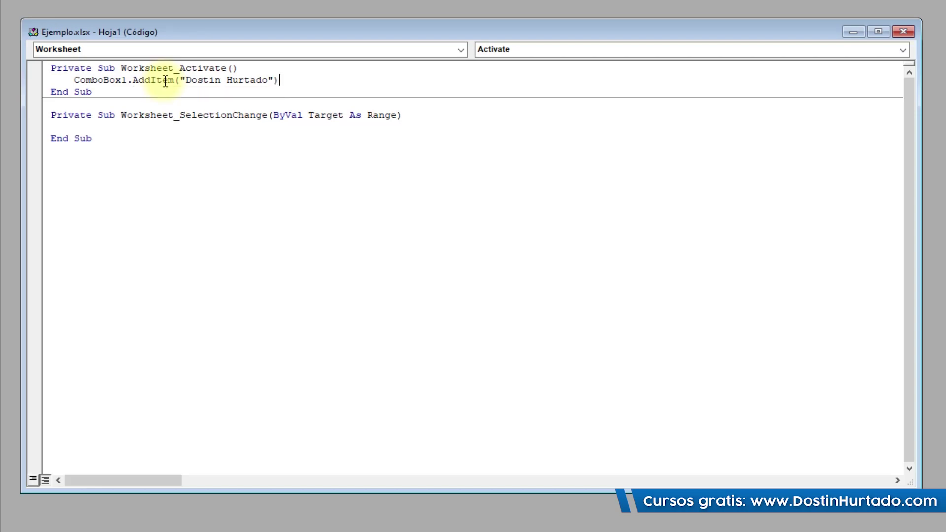
double_click(203, 69)
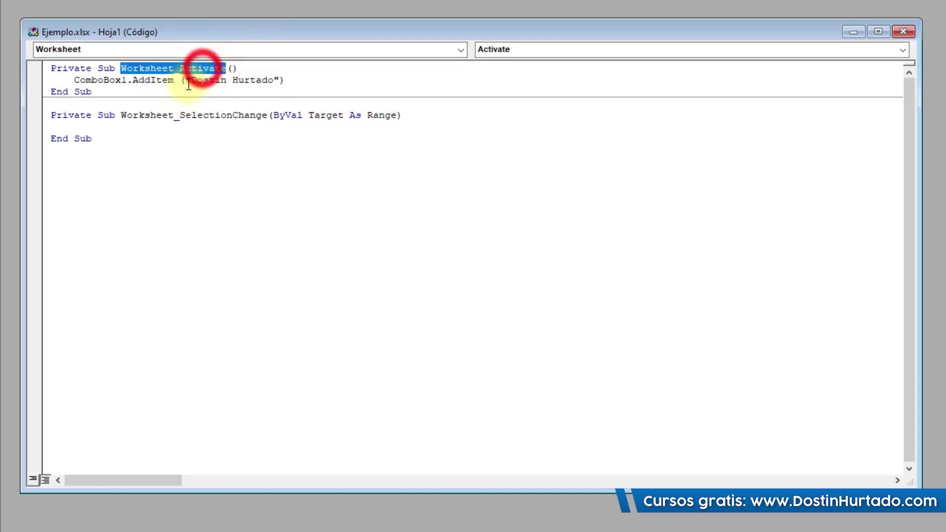
double_click(171, 80)
mouse_move(196, 80)
left_mouse_down()
mouse_move(265, 88)
mouse_move(296, 103)
left_mouse_up()
left_click(322, 113)
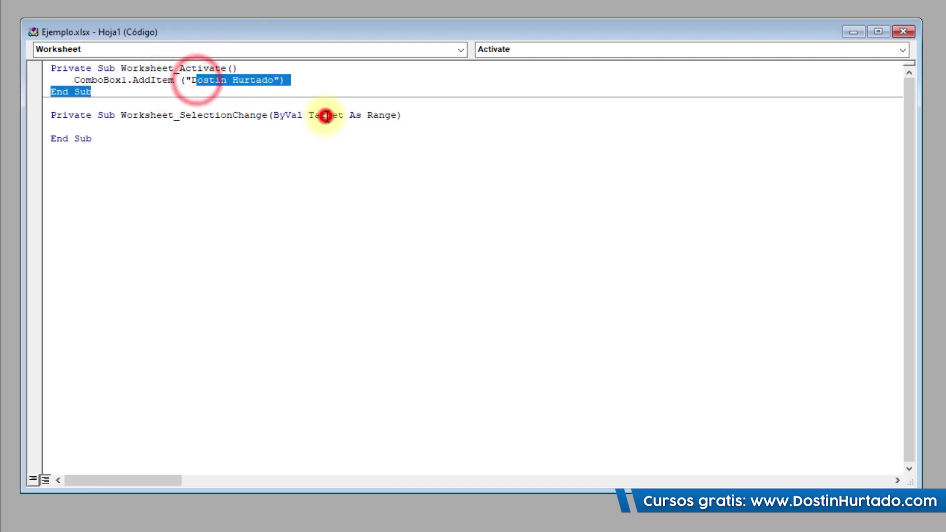
- Delete the unused SelectionChange procedure and close the editor, returning to the sheet
left_click_drag(191, 195, 55, 115)
key("Delete")
left_click(240, 221)
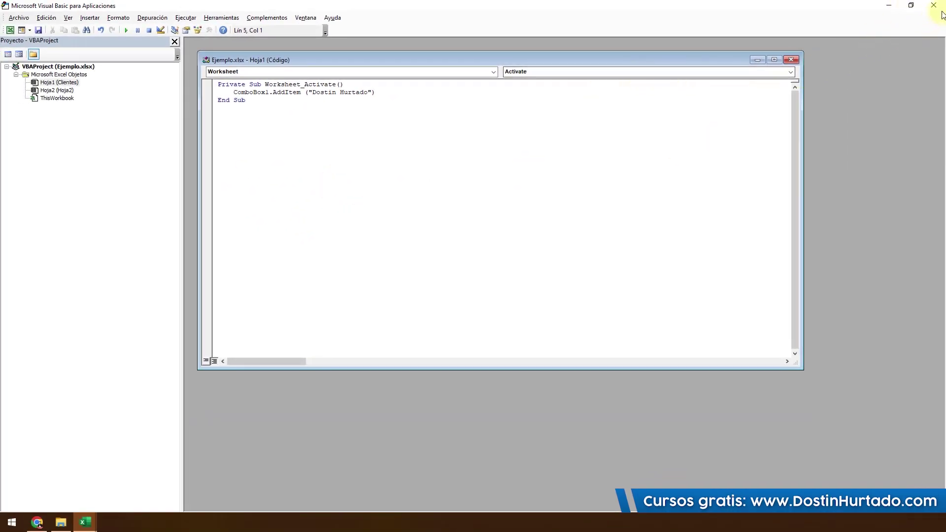
left_click(933, 6)
left_click(483, 234)
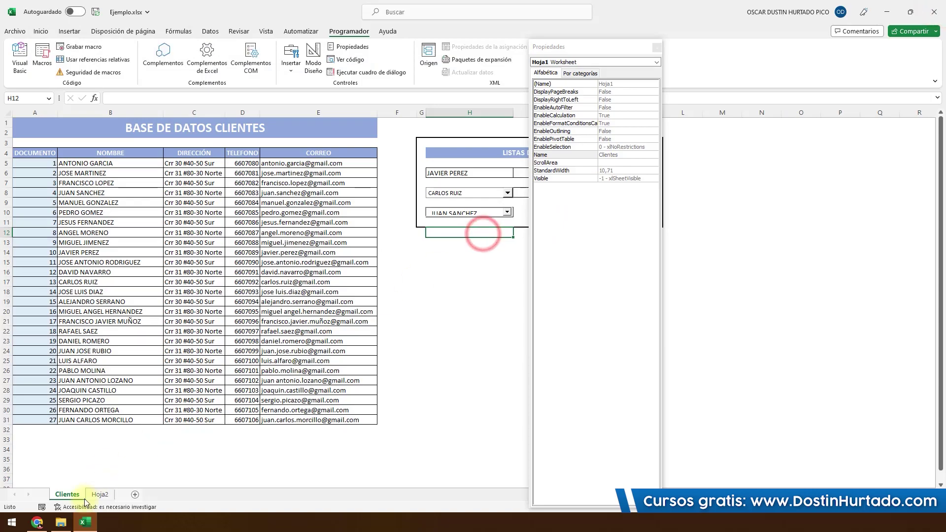
- Switch from Hoja2 back to Clientes and pick the macro-added name in ComboBox1
left_click(67, 494)
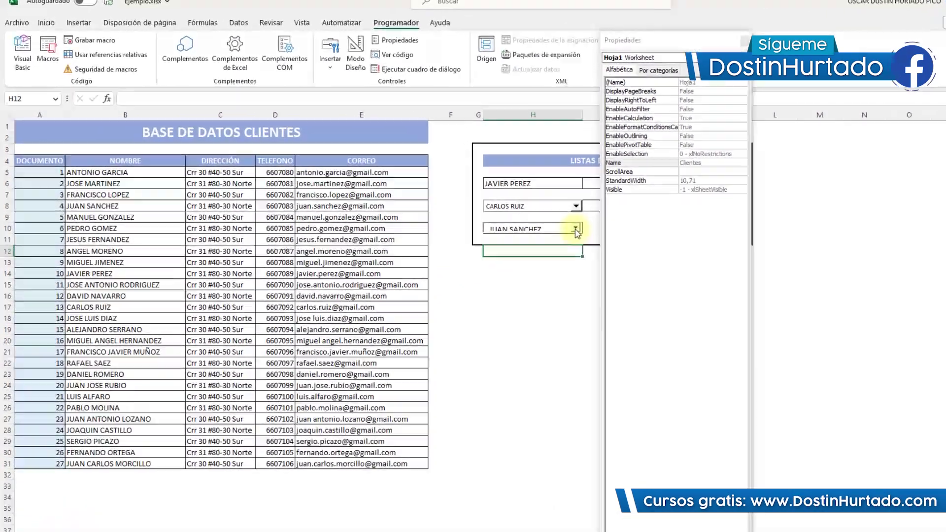
left_click(576, 230)
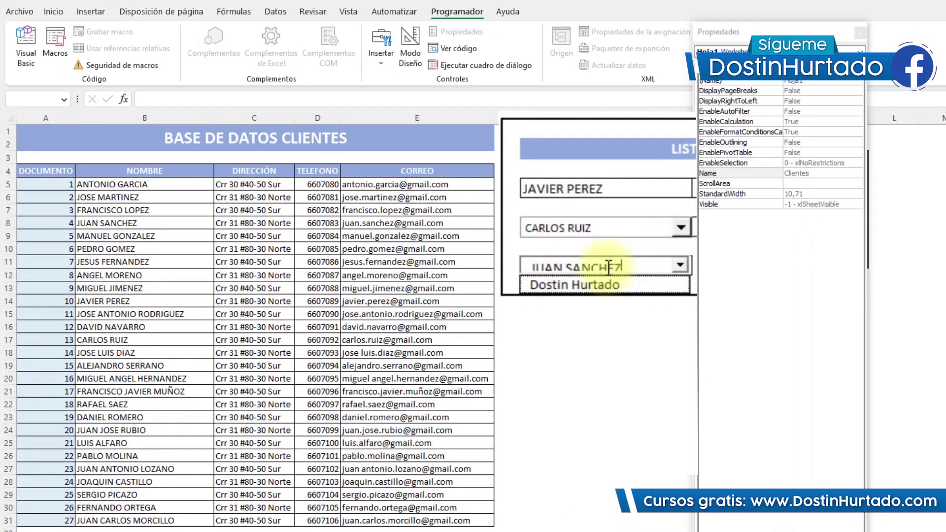
left_click(572, 287)
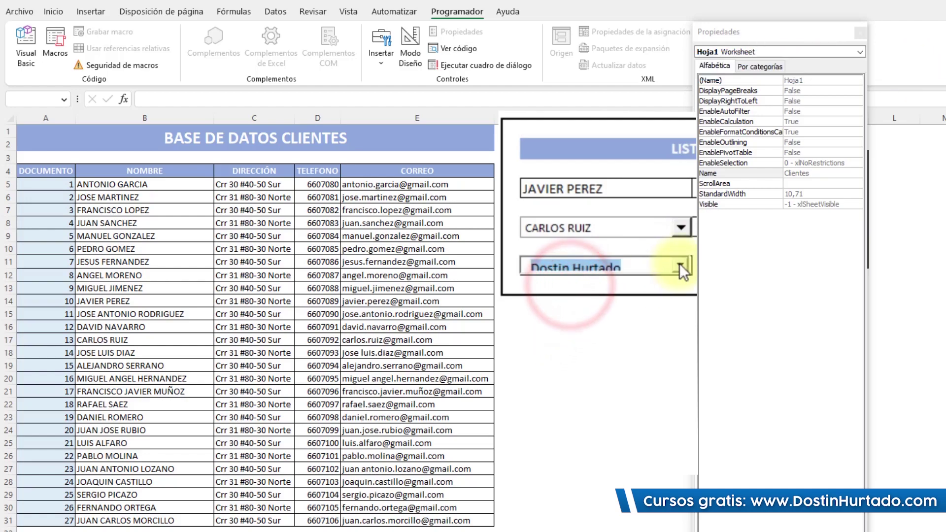
- Review the Worksheet_Activate code in the VBA editor, then close it and select F8
left_click(25, 46)
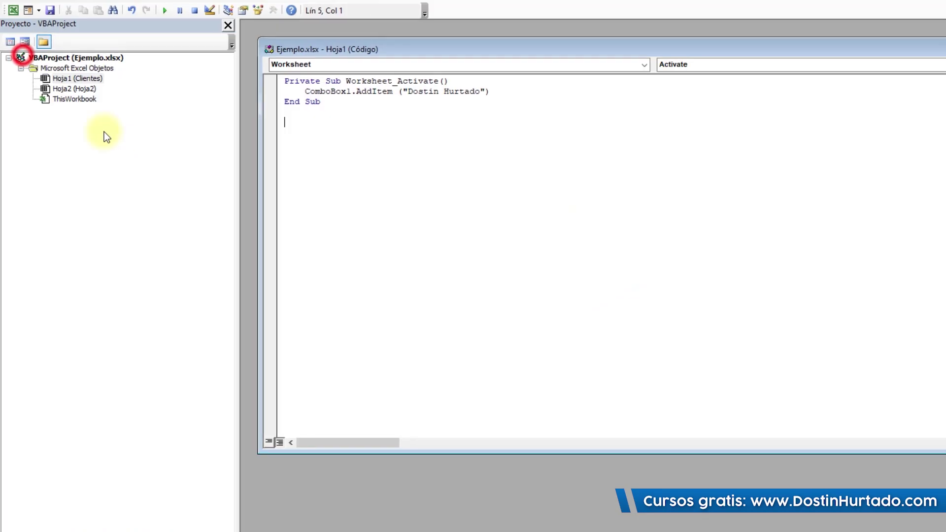
left_click_drag(398, 91, 234, 84)
left_click(265, 100)
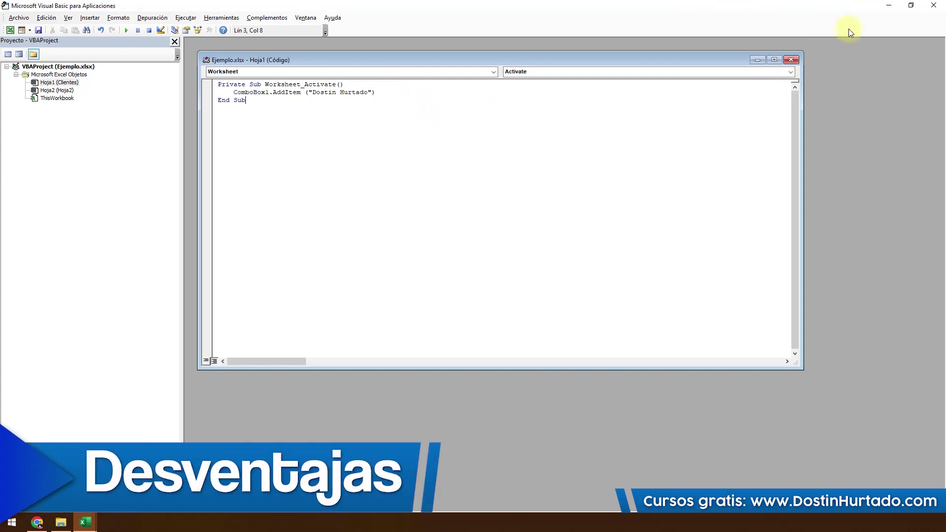
left_click(933, 4)
left_click(394, 188)
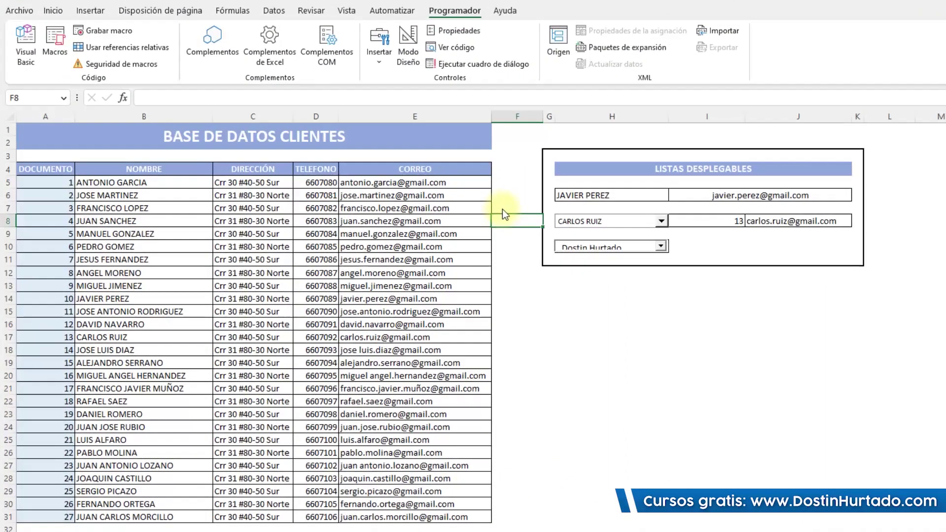
- Save the workbook as Ejemplo.xlsm in the Libro de Excel habilitado para macros format
key("F12")
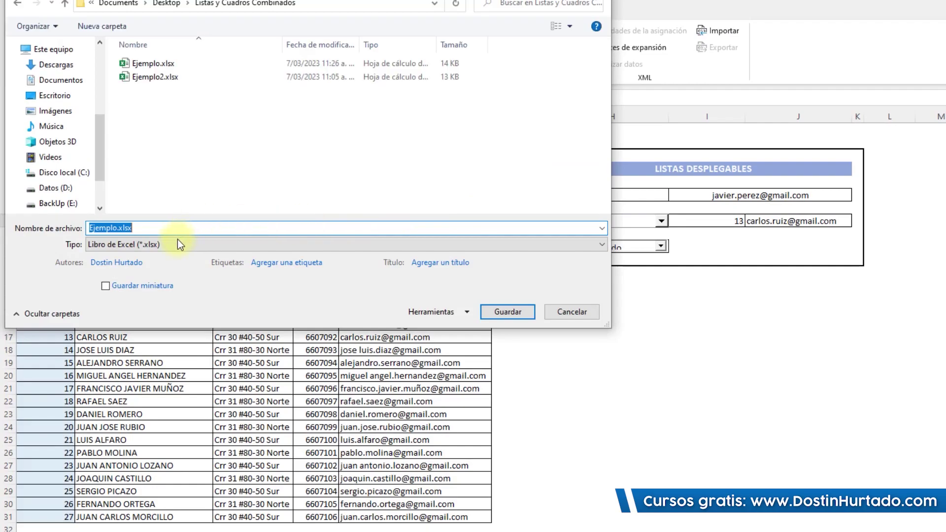
left_click(178, 238)
left_click(105, 266)
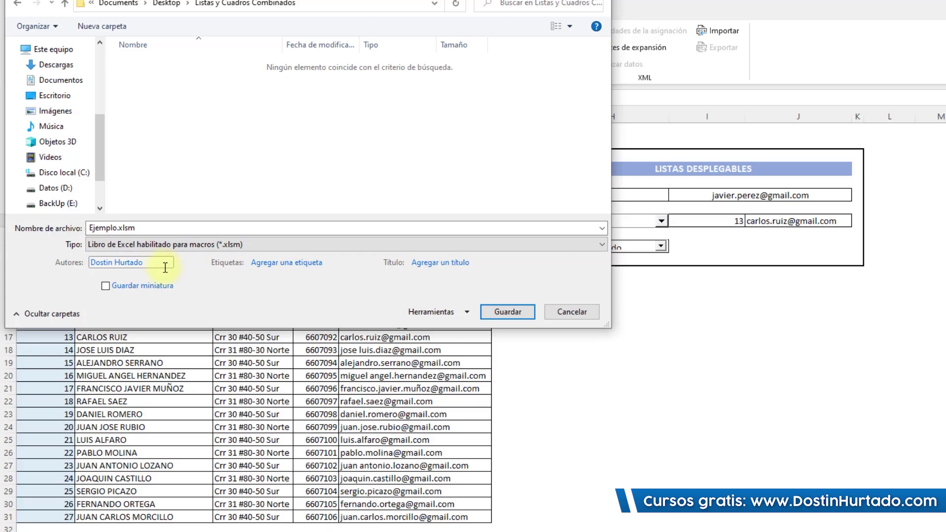
left_click(590, 312)
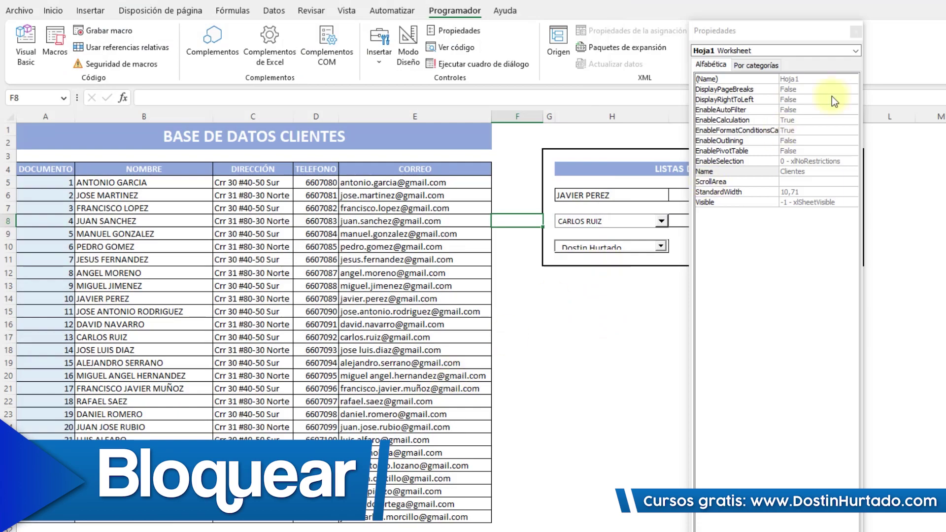
left_click(854, 34)
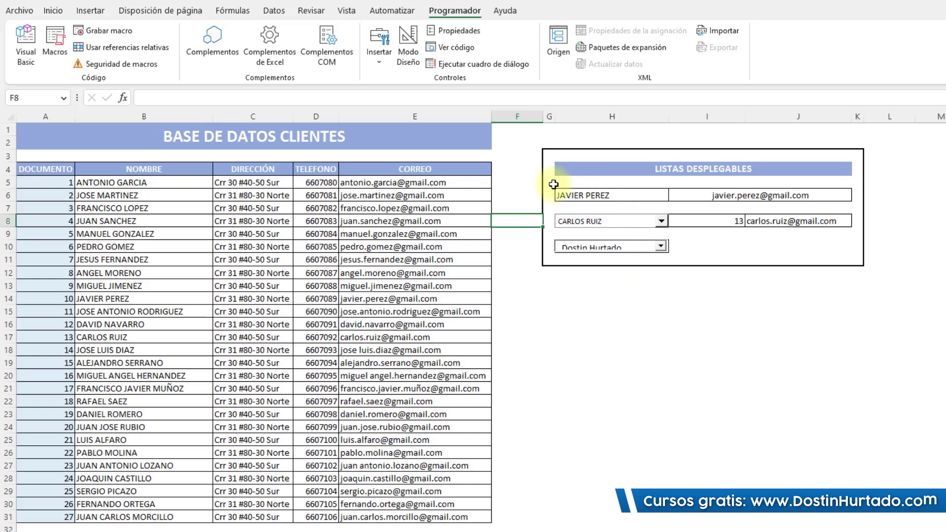
left_click_drag(553, 185, 901, 223)
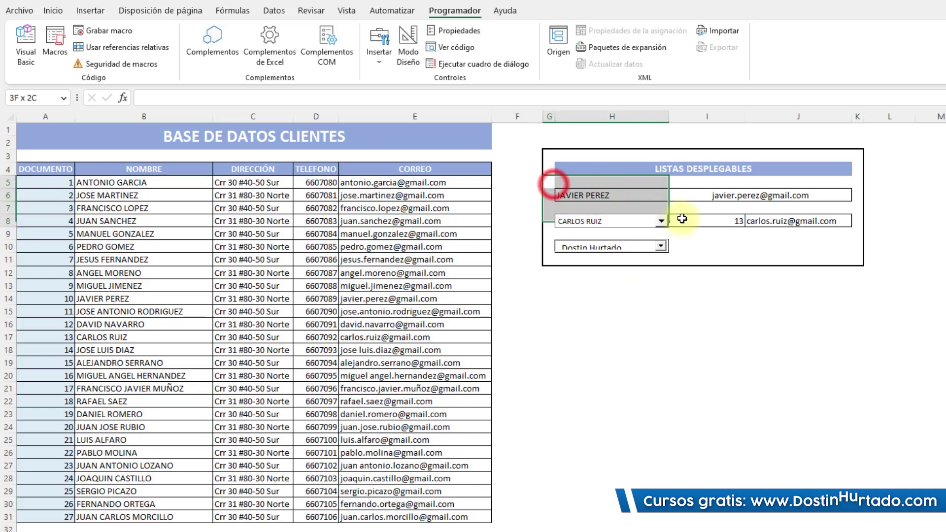
left_click(867, 314)
left_click(625, 190)
left_click(673, 194)
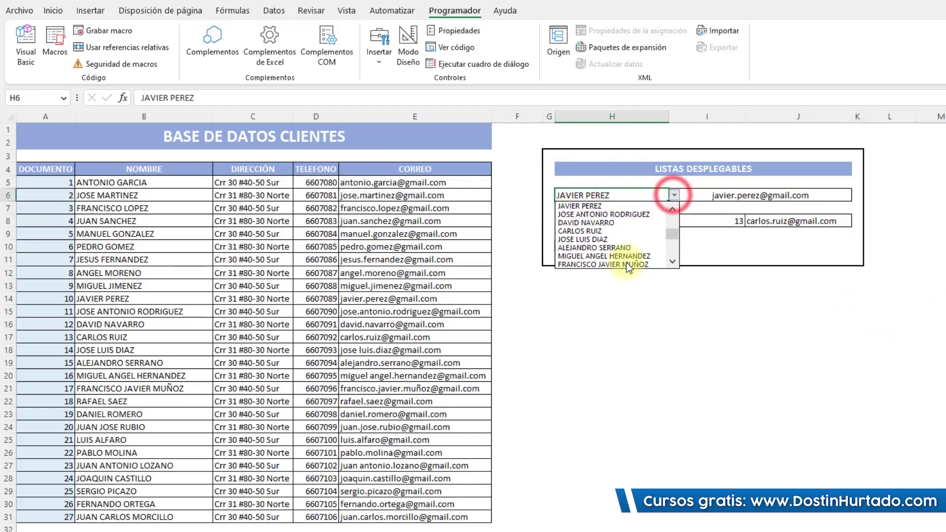
left_click(619, 307)
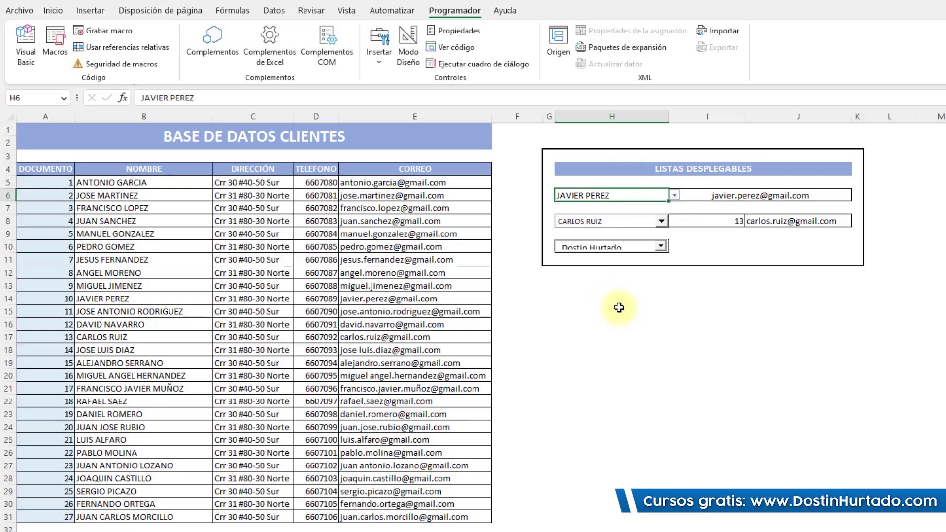
- Open the second client list, then enter the third combo box and leave it via cell H15
left_click(602, 197)
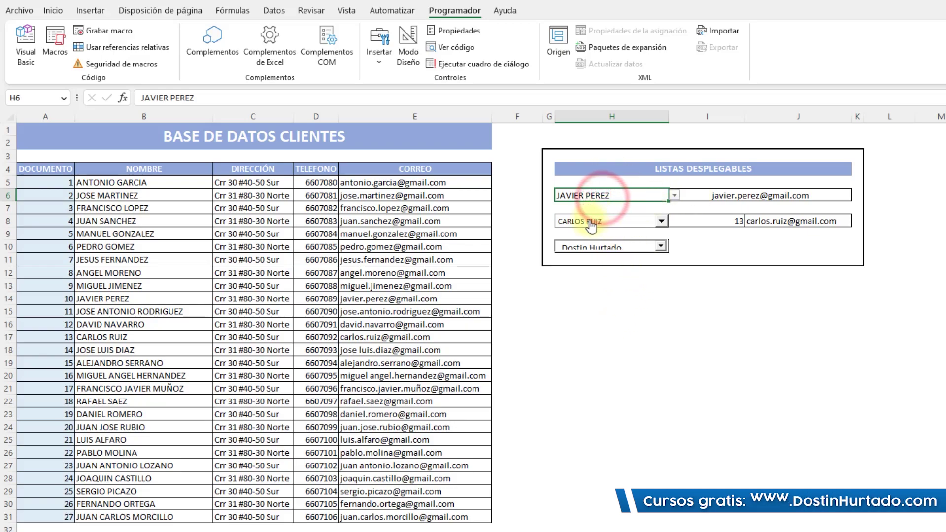
left_click(618, 219)
left_click(537, 217)
left_click(586, 248)
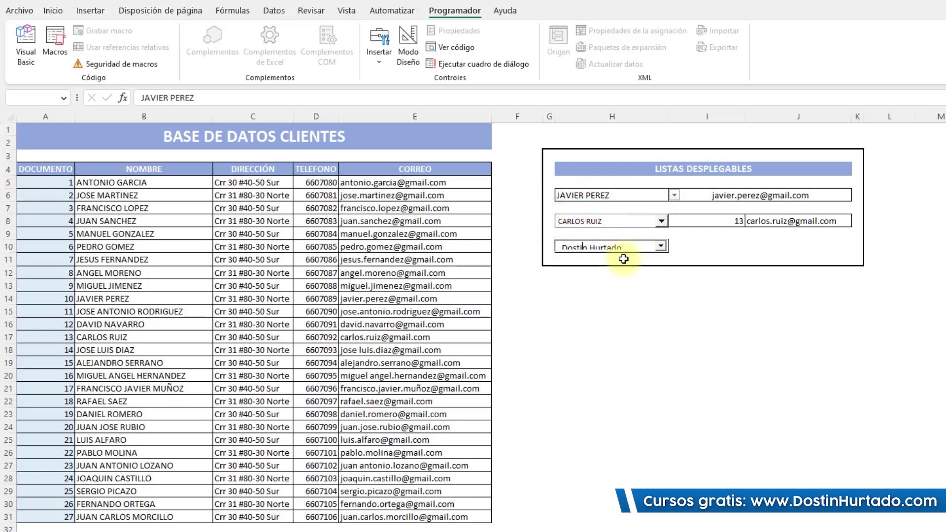
left_click(615, 308)
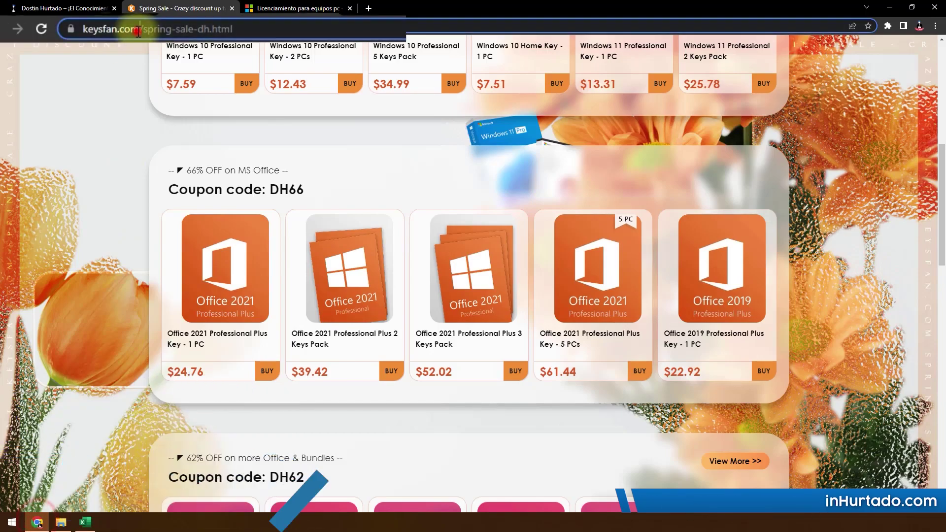
- Highlight the Keysfan Spring Sale page address and the DH50 Windows coupon code
scroll(131, 133, "up", 8)
left_click_drag(84, 28, 198, 29)
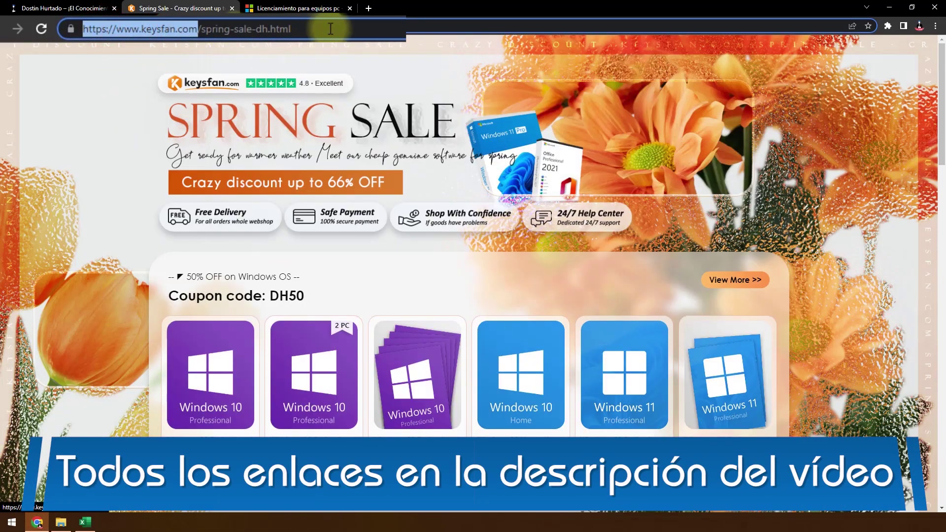
left_click_drag(330, 28, 273, 28)
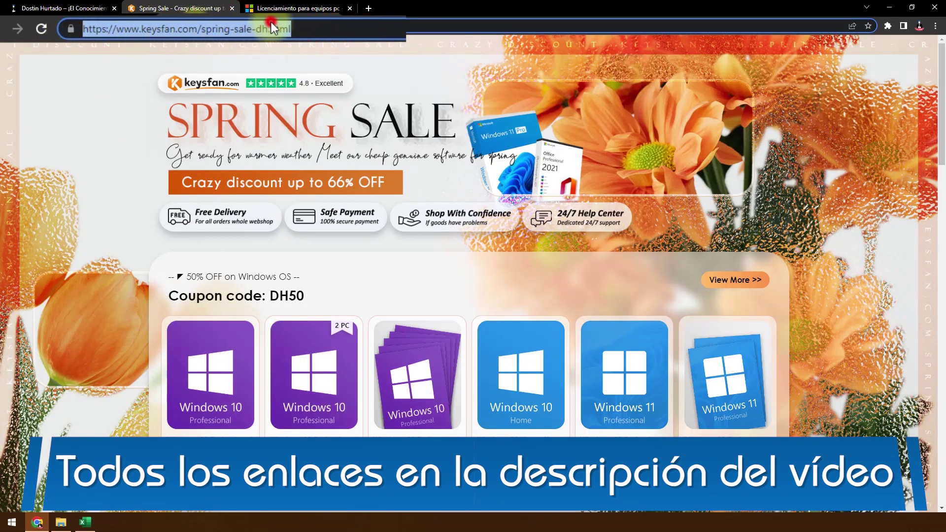
left_click(252, 120)
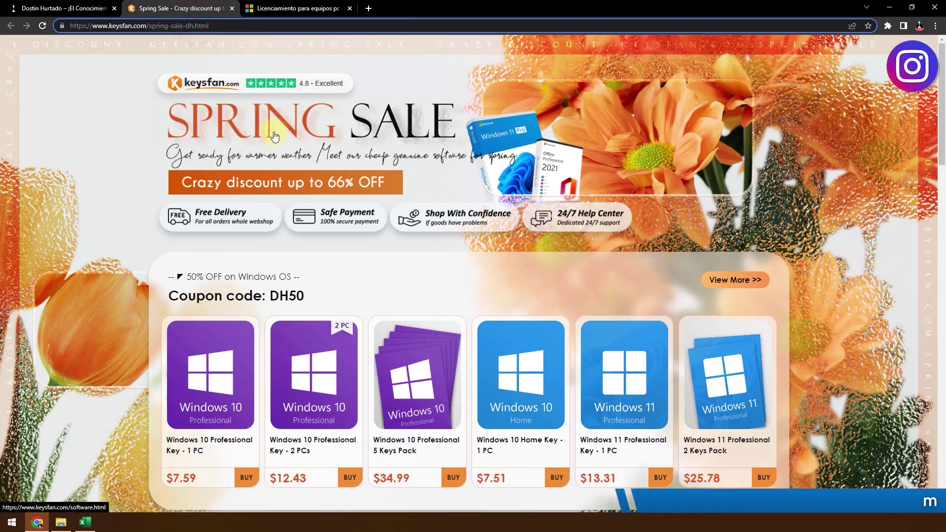
scroll(274, 136, "down", 3)
left_click_drag(317, 149, 370, 157)
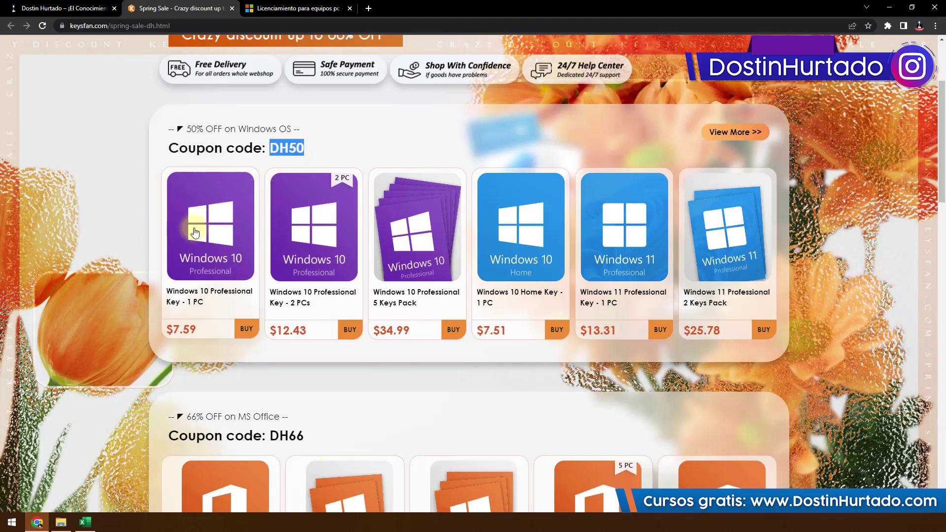
left_click(297, 144)
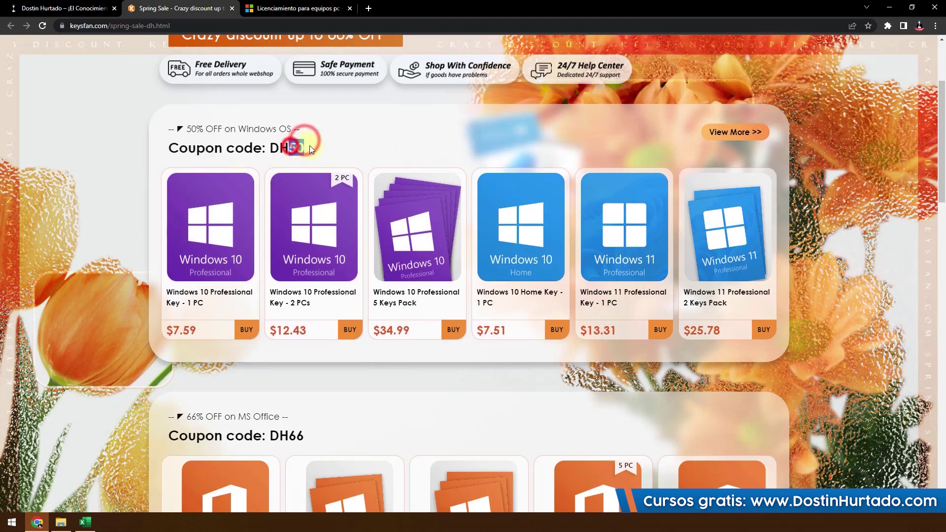
- Scroll down to the 66% off MS Office offers and highlight coupon code DH66
scroll(311, 149, "down", 1)
scroll(320, 197, "down", 3)
left_click_drag(331, 243, 377, 241)
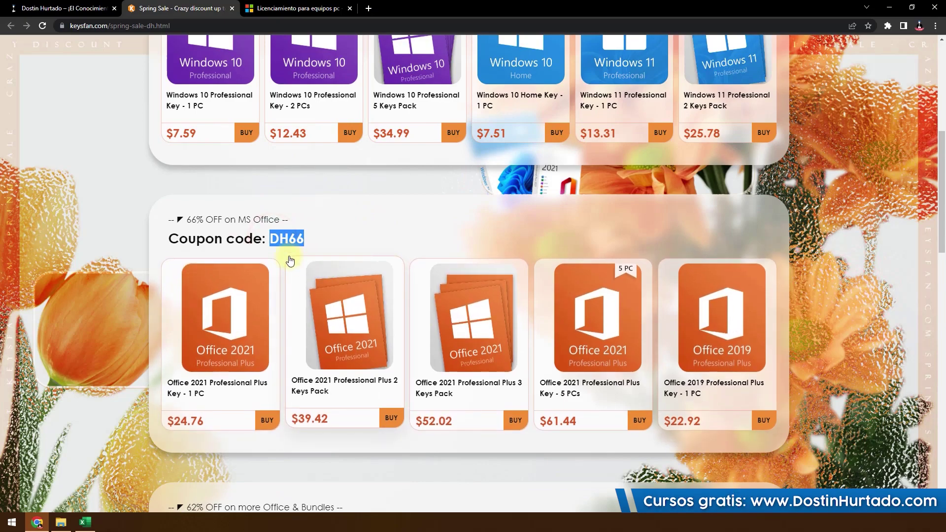
left_click(299, 236)
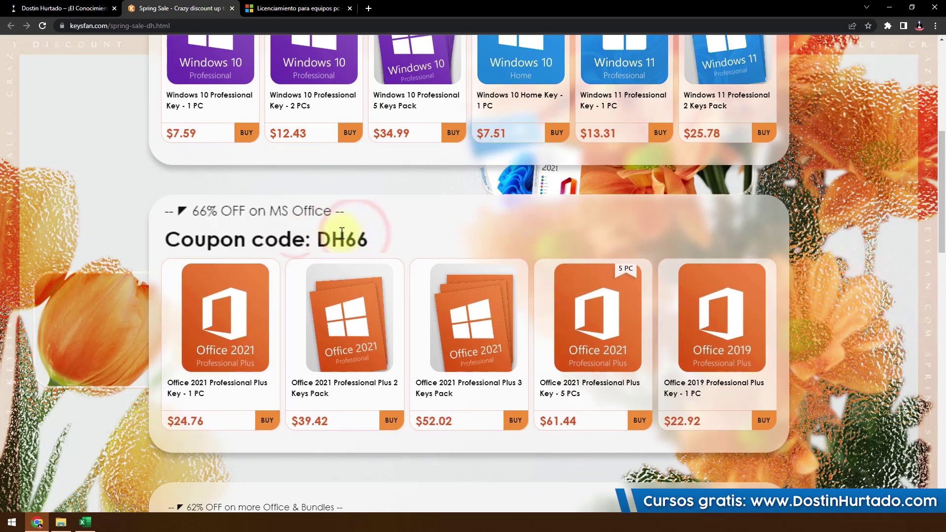
scroll(232, 247, "down", 2)
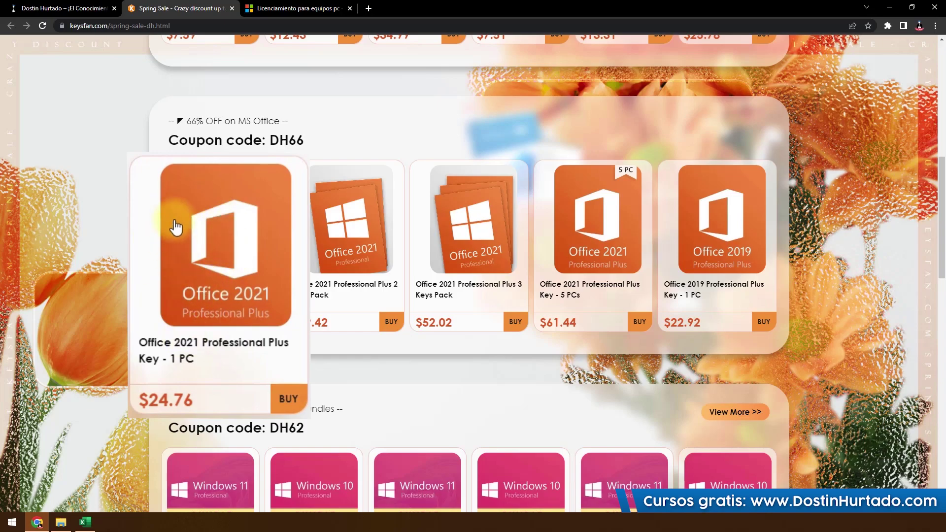
- Open the Office 2021 Professional Plus Key - 1 PC offer, noting it's Windows-only, not Mac
left_click(287, 399)
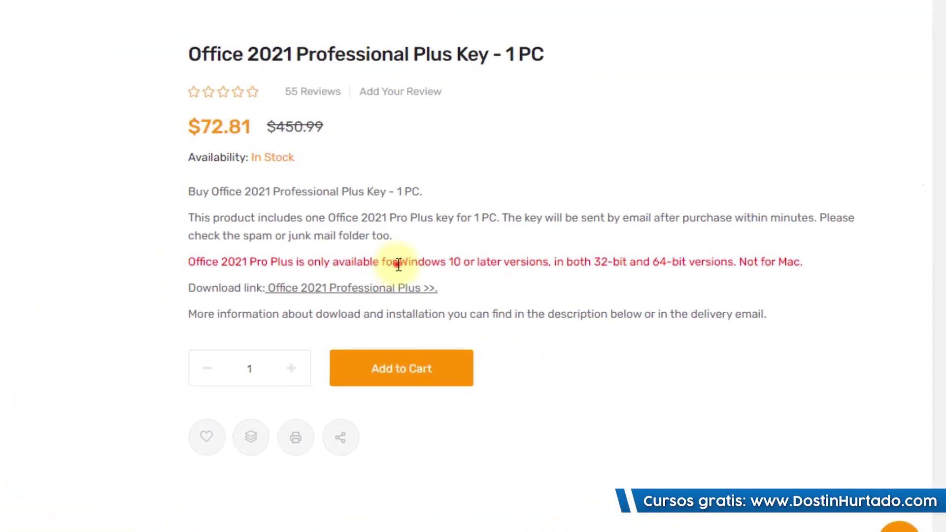
left_click_drag(397, 261, 463, 262)
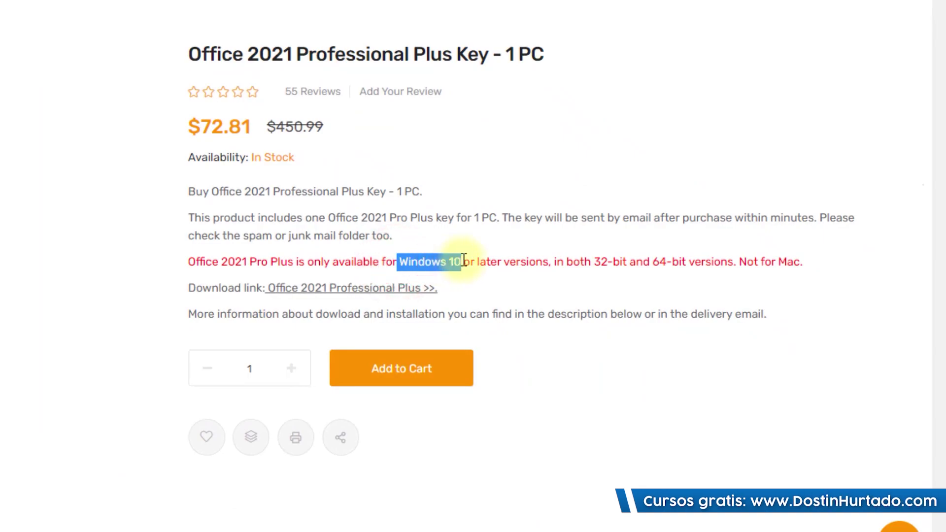
left_click(739, 261)
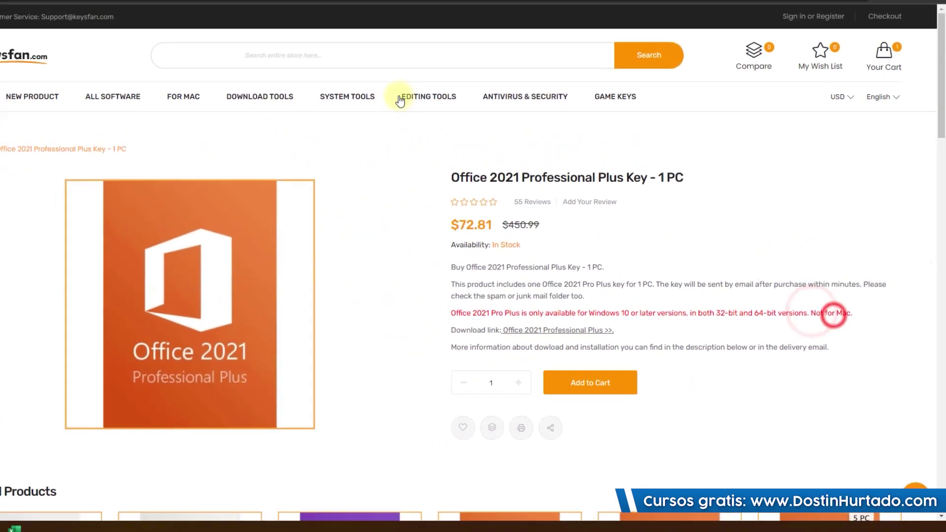
- Search the store for 'office mac', then go to the shopping cart holding the $72.81 key
left_click(426, 84)
type("office mac")
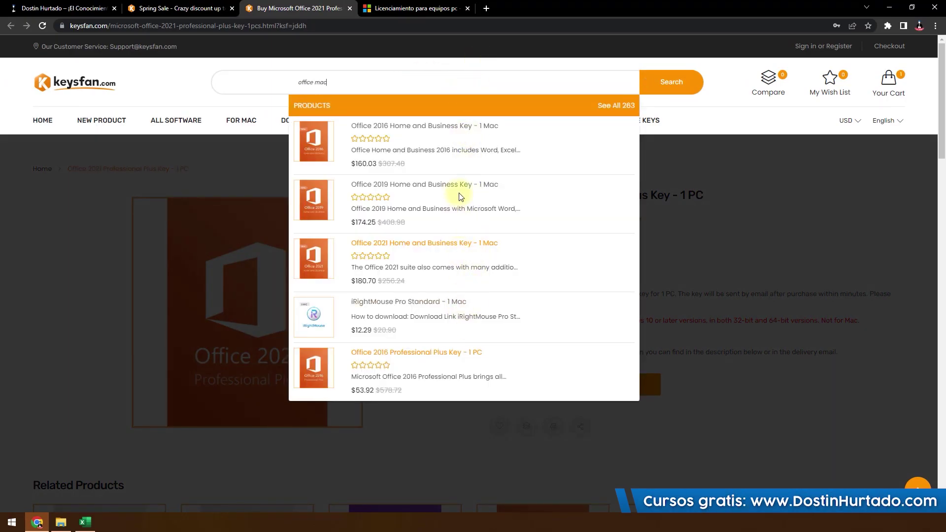
left_click(690, 330)
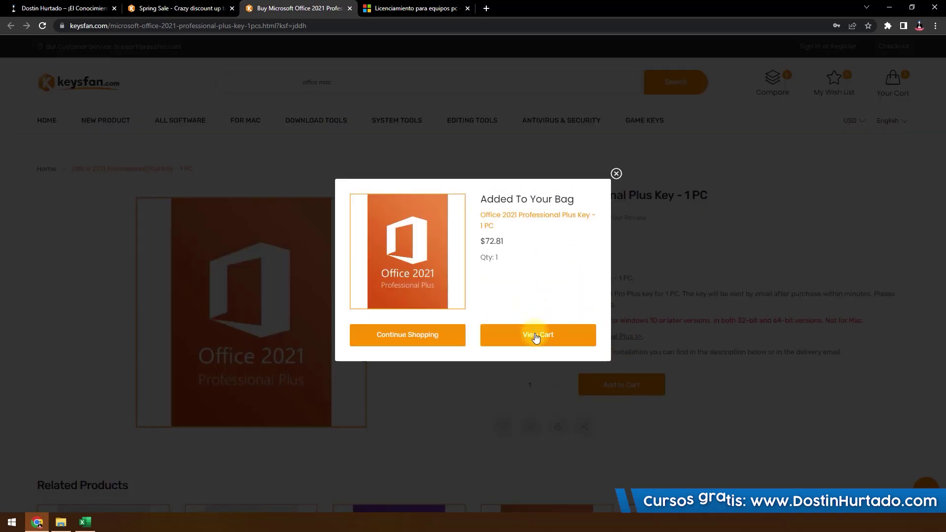
left_click(536, 338)
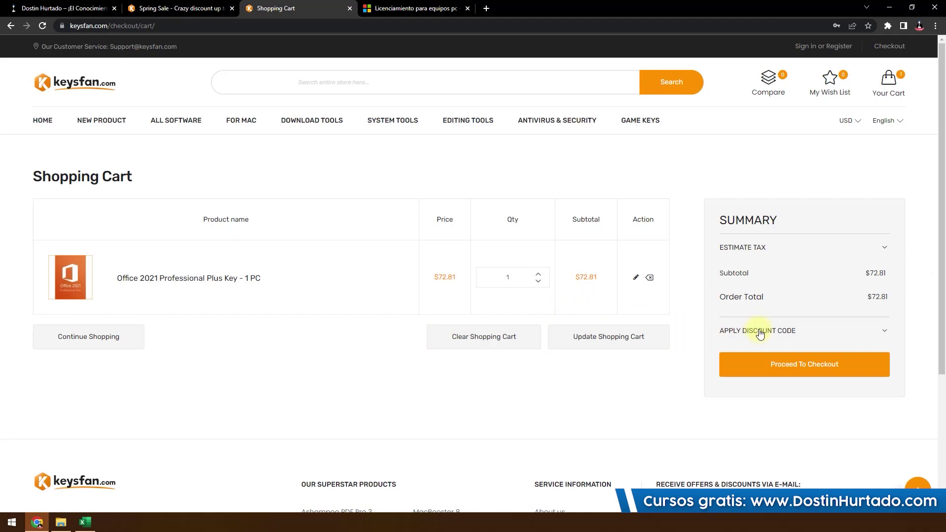
- Apply discount code DH66, dropping the cart total from $72.81 to $24.76
left_click(759, 330)
left_click(756, 372)
type("DH66")
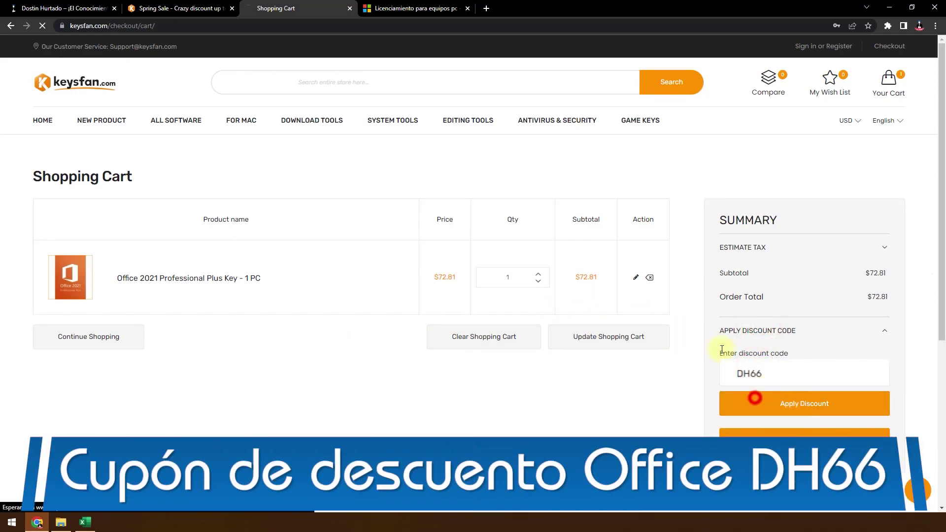
left_click(754, 398)
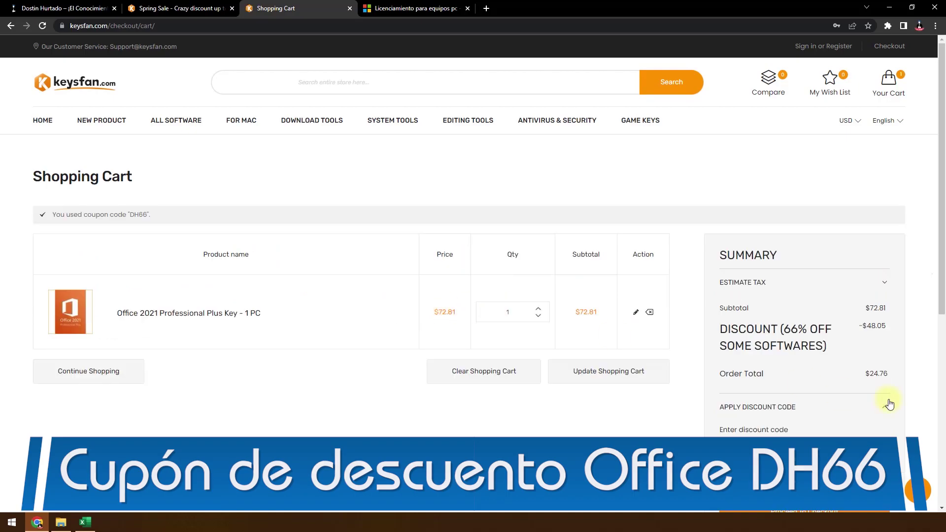
scroll(887, 384, "down", 2)
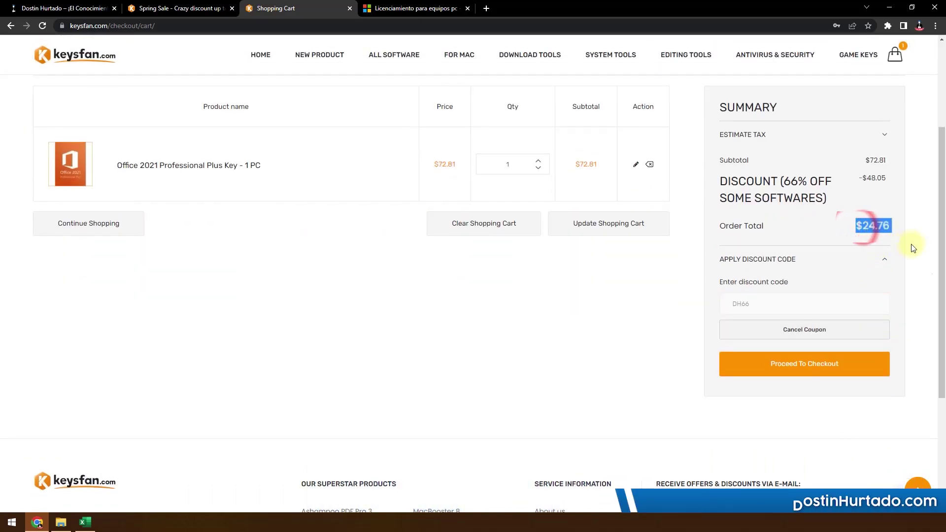
scroll(660, 404, "up", 3)
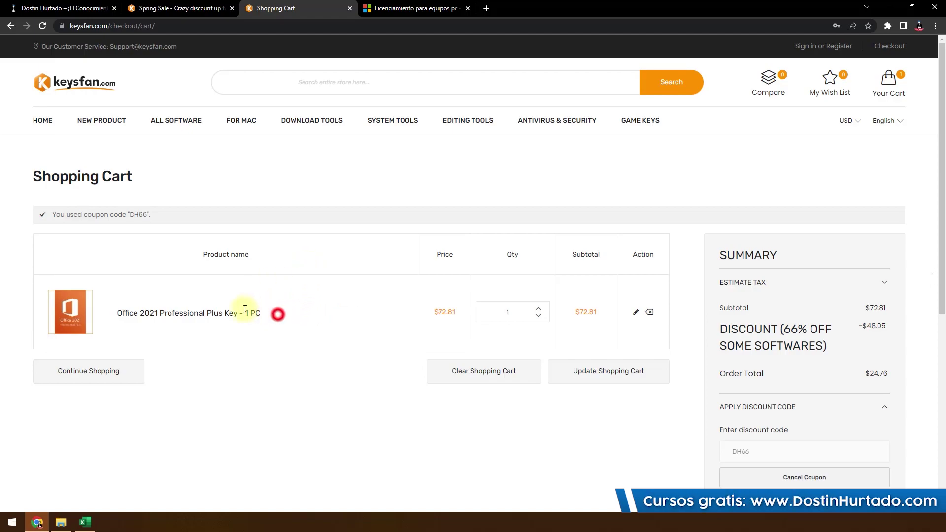
- Return to the Keysfan Spring Sale page
left_click_drag(277, 314, 125, 308)
left_click(260, 376)
left_click(177, 9)
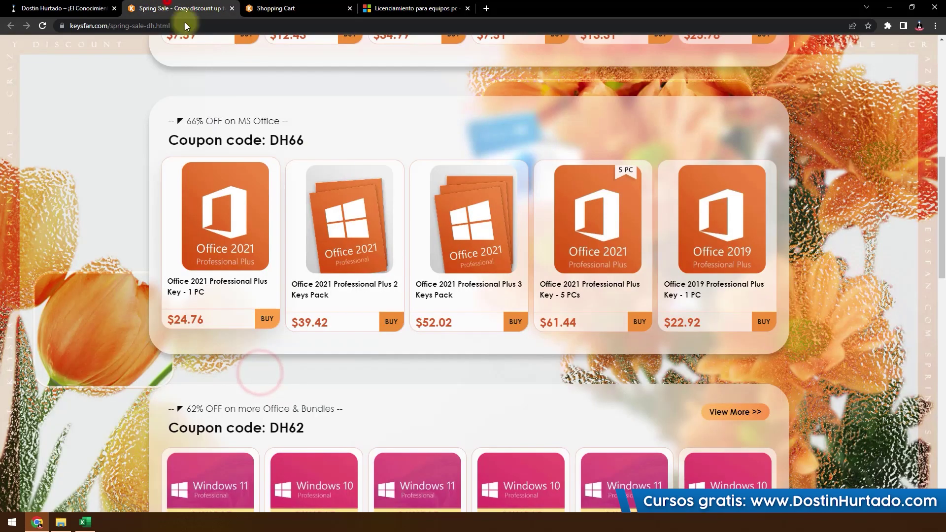
scroll(583, 127, "up", 6)
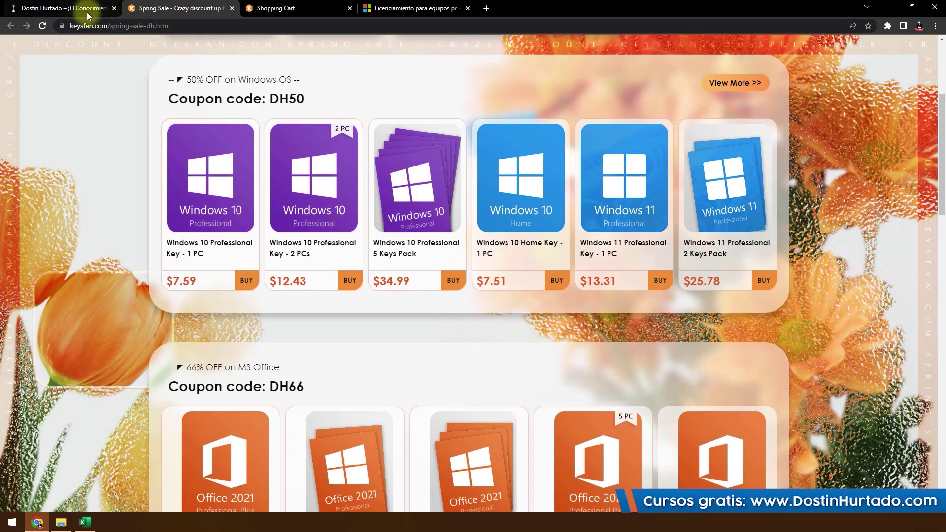
- Switch back to Excel's Ejemplo.xlsx and select a cell to exit combo box editing
left_click(85, 523)
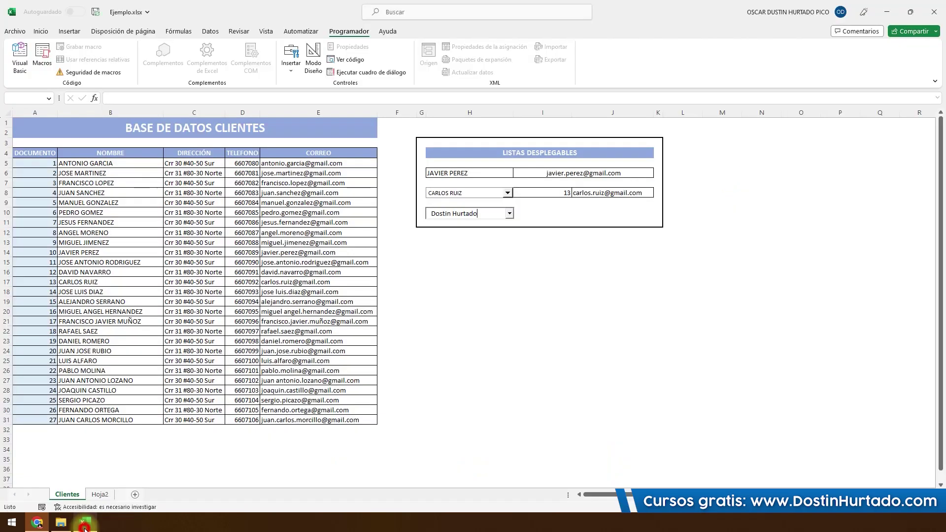
left_click(477, 290)
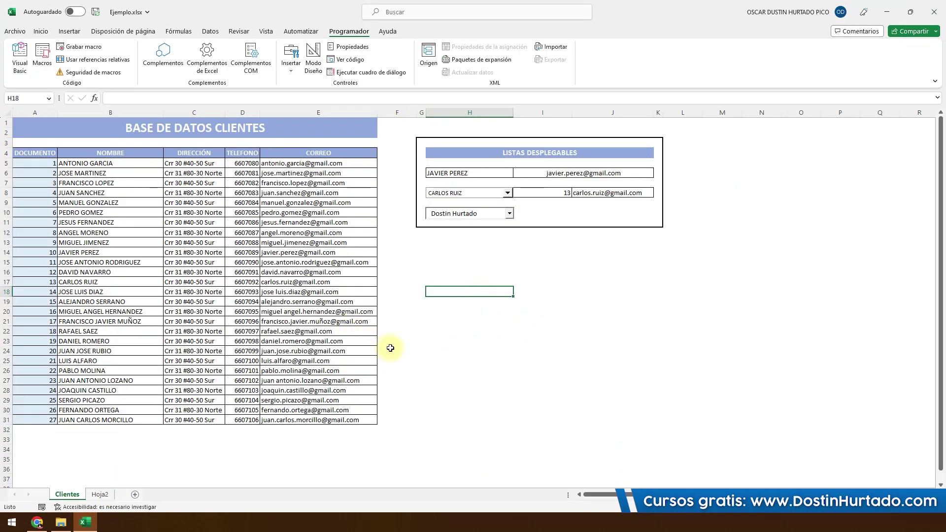